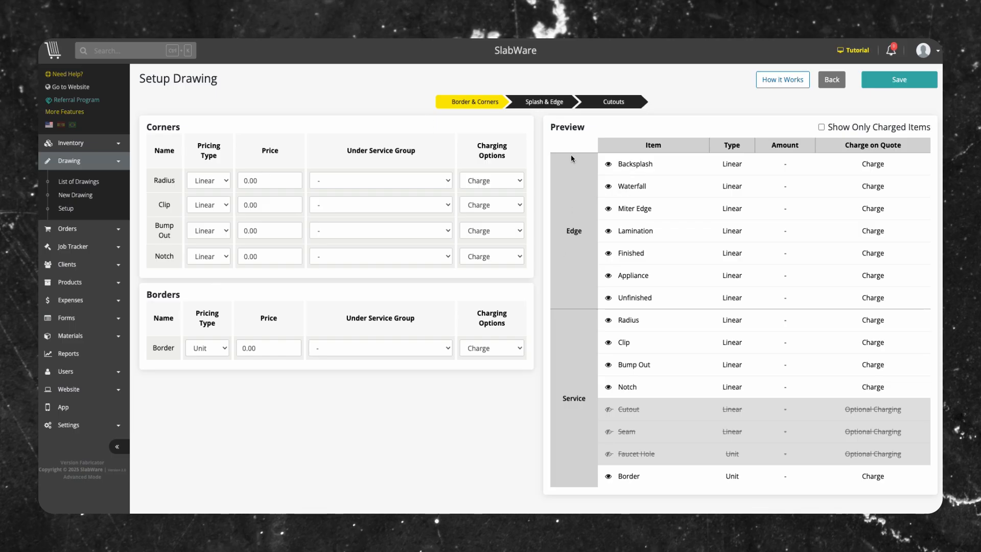
- Step through the Splash & Edge and Cutouts stages, then return to Border & Corners
{"action": "left_click", "coordinate": [526, 101]}
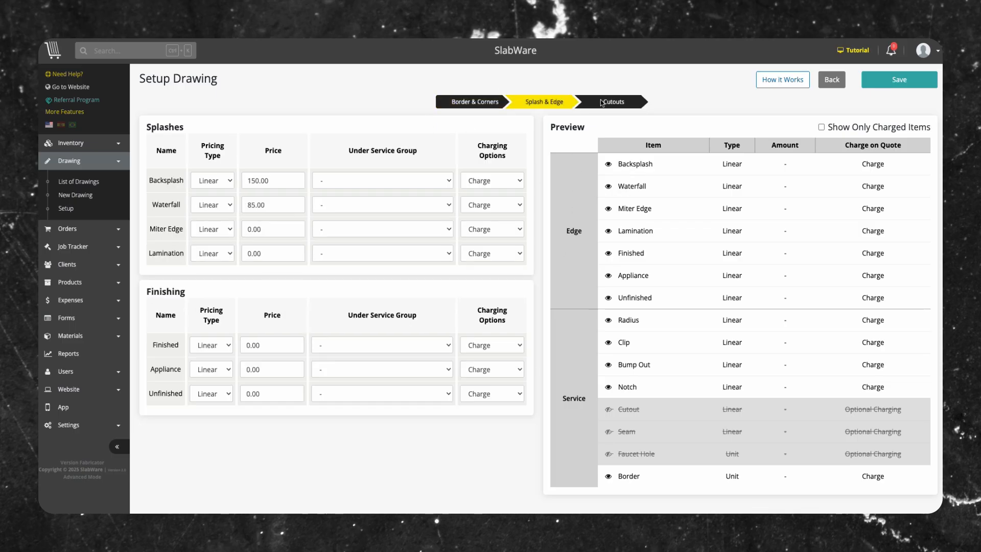
{"action": "left_click", "coordinate": [596, 103]}
{"action": "left_click", "coordinate": [467, 104]}
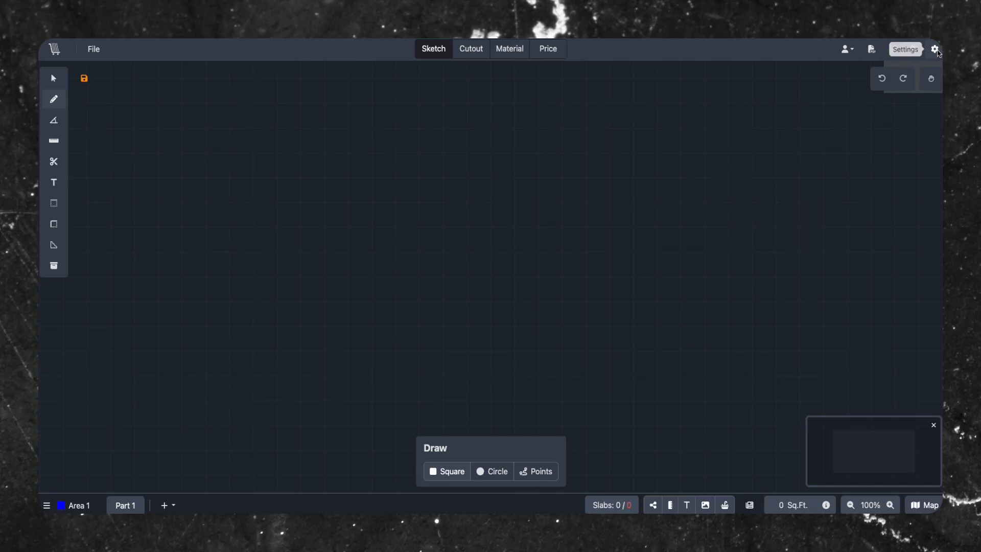
- Toggle the Grid Background option in the sketch settings and save
{"action": "left_click", "coordinate": [935, 50]}
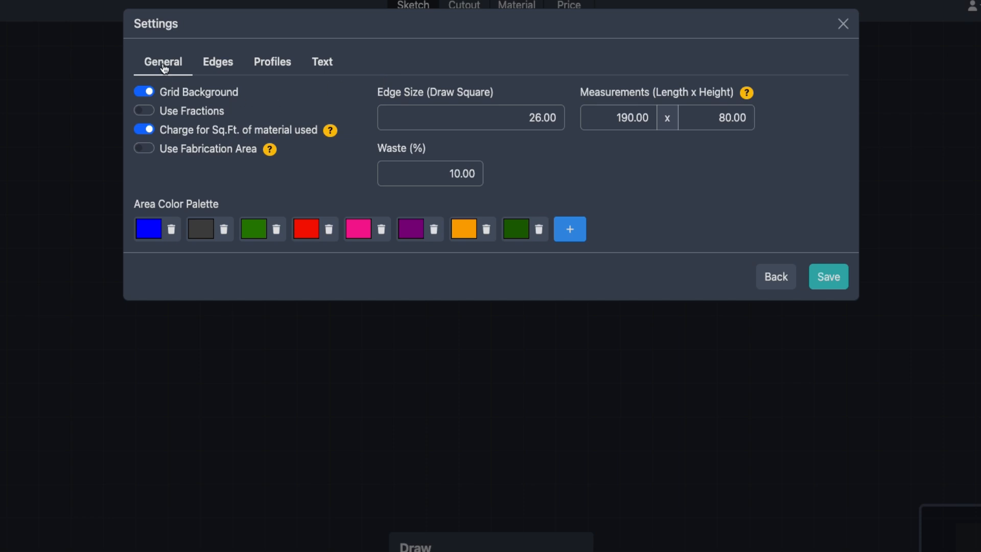
{"action": "left_click", "coordinate": [142, 94]}
{"action": "left_click", "coordinate": [143, 94]}
{"action": "left_click", "coordinate": [143, 94]}
{"action": "left_click", "coordinate": [815, 276]}
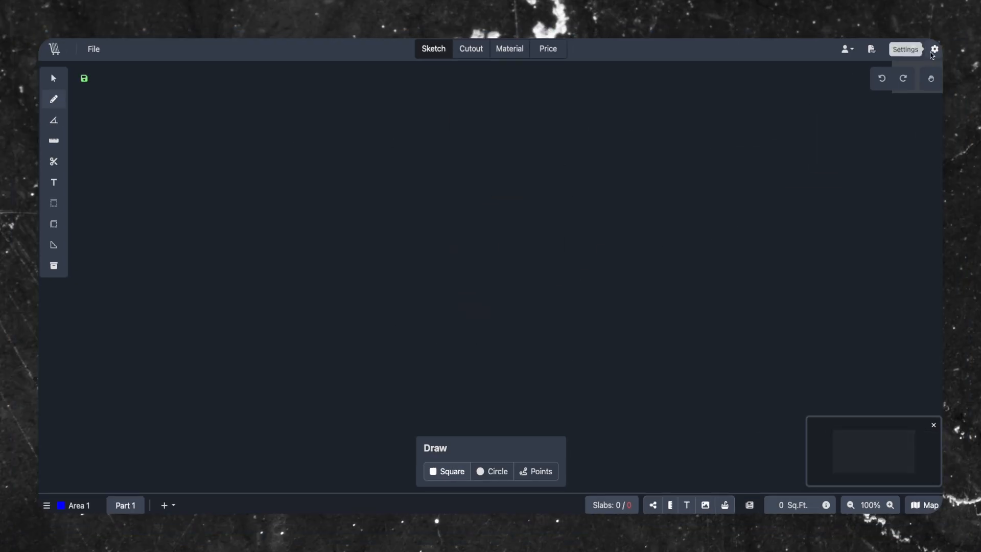
- Enable Use Fractions and save so sides read in fractional inches
{"action": "left_click", "coordinate": [934, 51]}
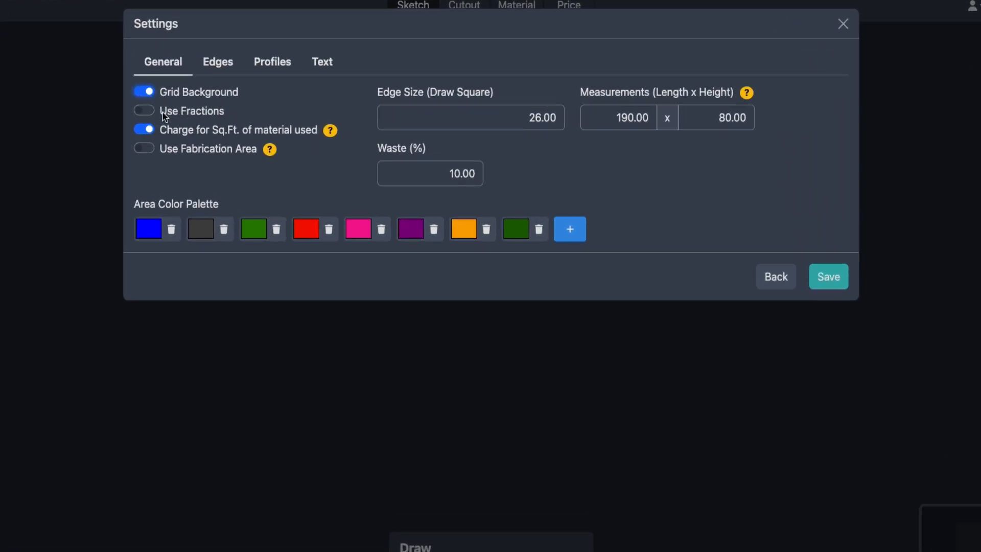
{"action": "left_click", "coordinate": [147, 111]}
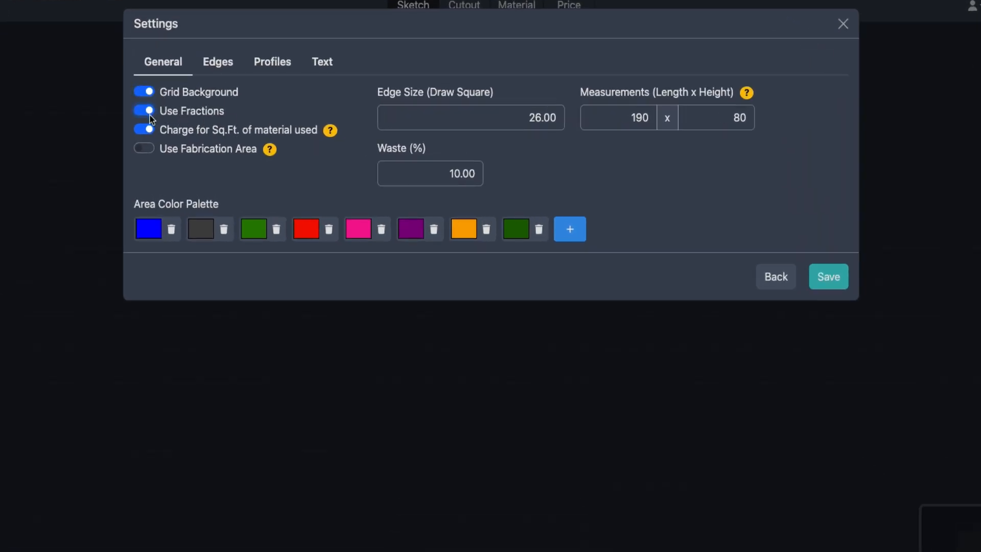
{"action": "left_click", "coordinate": [829, 278]}
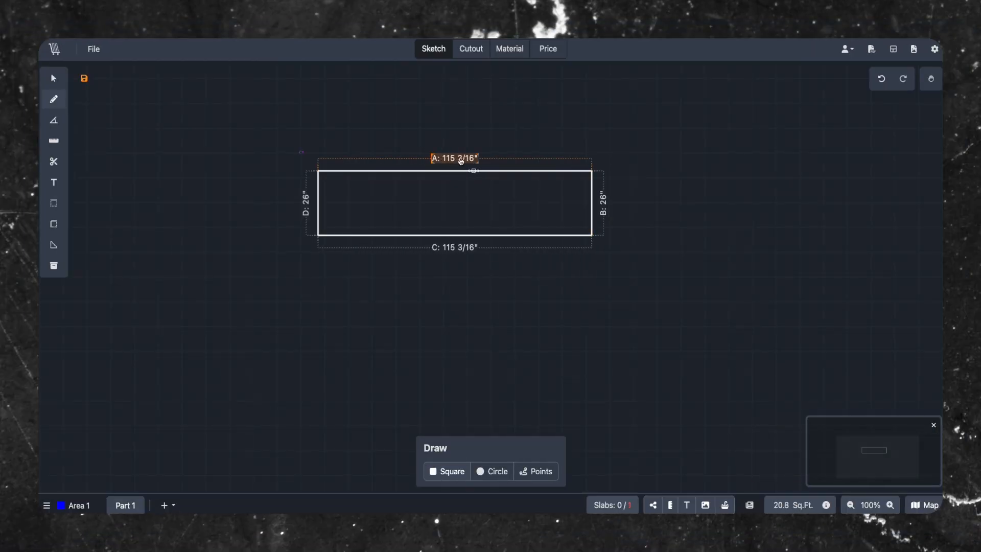
- Turn on Use Fabrication Area in the sketch settings
{"action": "left_click", "coordinate": [934, 50]}
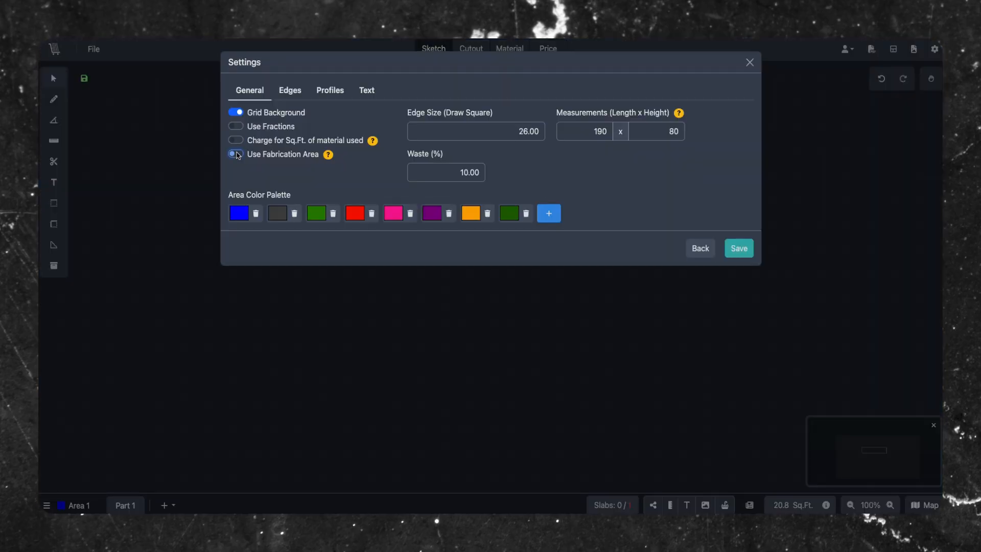
{"action": "left_click", "coordinate": [235, 153]}
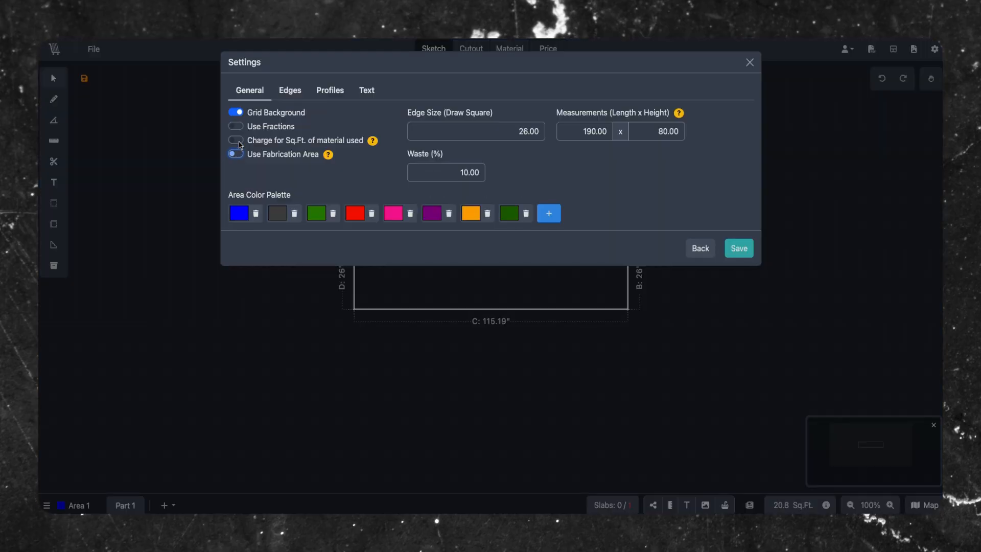
- Turn Fabrication Area off and material Sq.Ft. charging back on
{"action": "left_click", "coordinate": [154, 130]}
{"action": "left_click", "coordinate": [150, 150]}
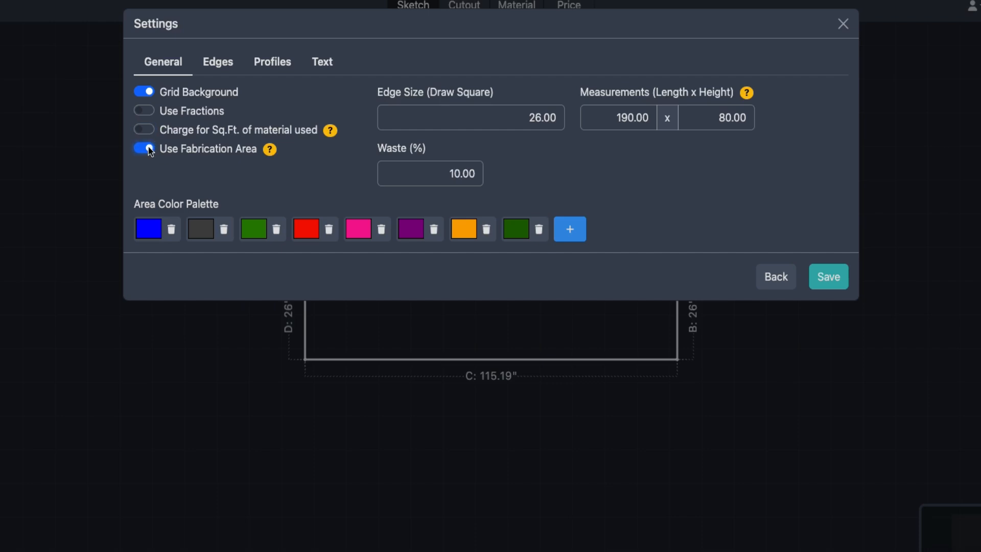
{"action": "left_click", "coordinate": [149, 150]}
- Set the draw-square Edge Size to 100, save, and pick the square drawing tool
{"action": "left_click_drag", "start_coordinate": [465, 121], "coordinate": [568, 123]}
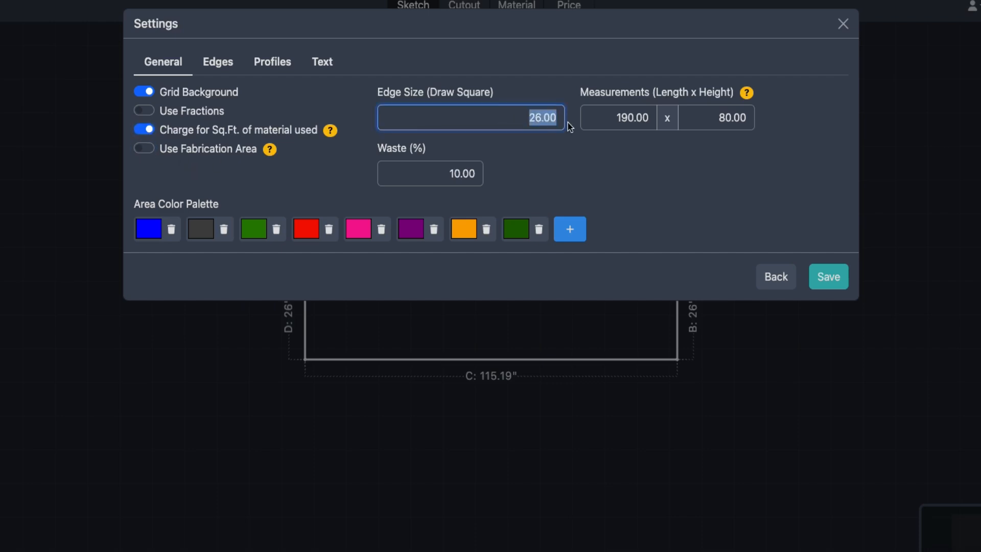
{"action": "left_click", "coordinate": [493, 125]}
{"action": "key", "text": "Delete"}
{"action": "key", "text": "Delete"}
{"action": "type", "text": "100"}
{"action": "left_click", "coordinate": [828, 277]}
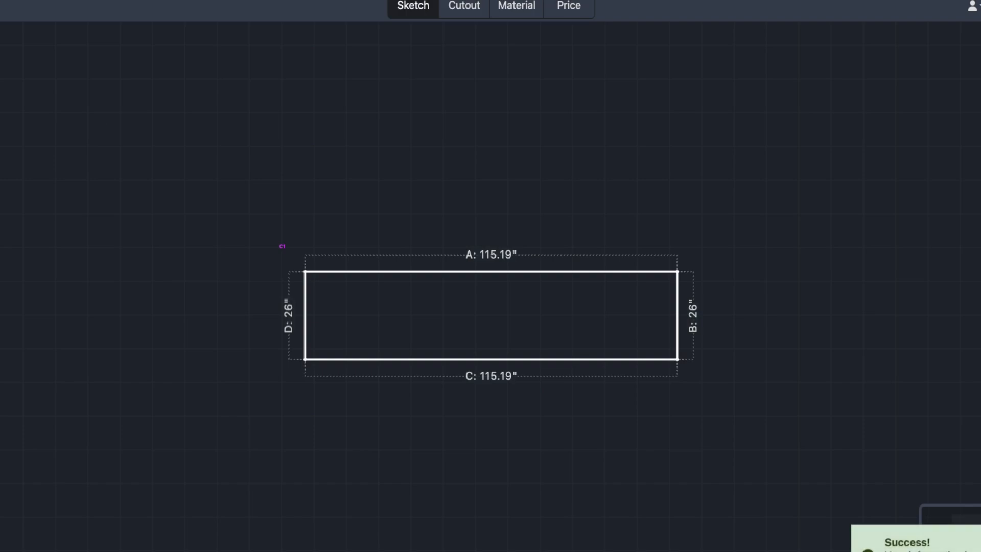
{"action": "left_click", "coordinate": [42, 98]}
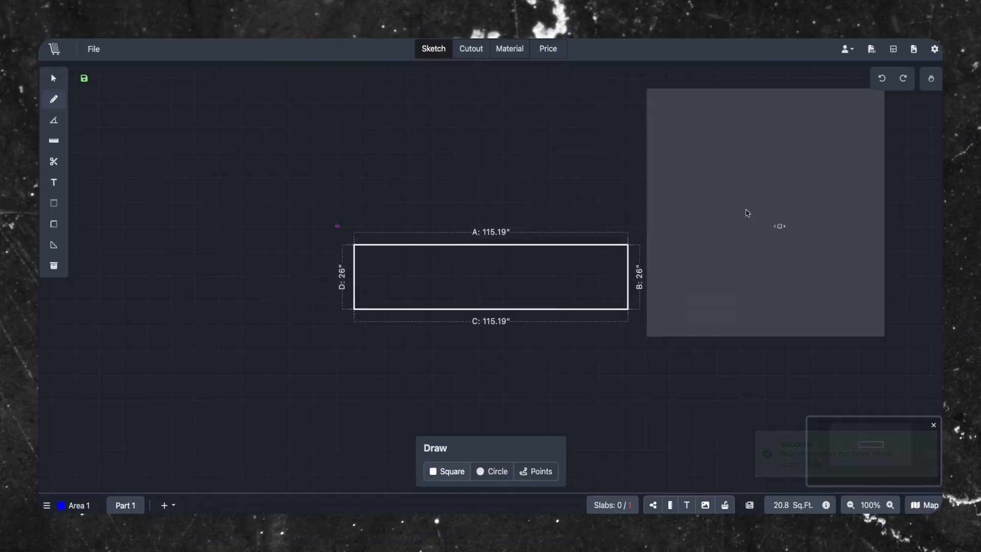
- Place the 100 by 88 square beside the countertop, then inspect Length, Height and Waste settings
{"action": "left_click", "coordinate": [798, 230]}
{"action": "left_click", "coordinate": [742, 332]}
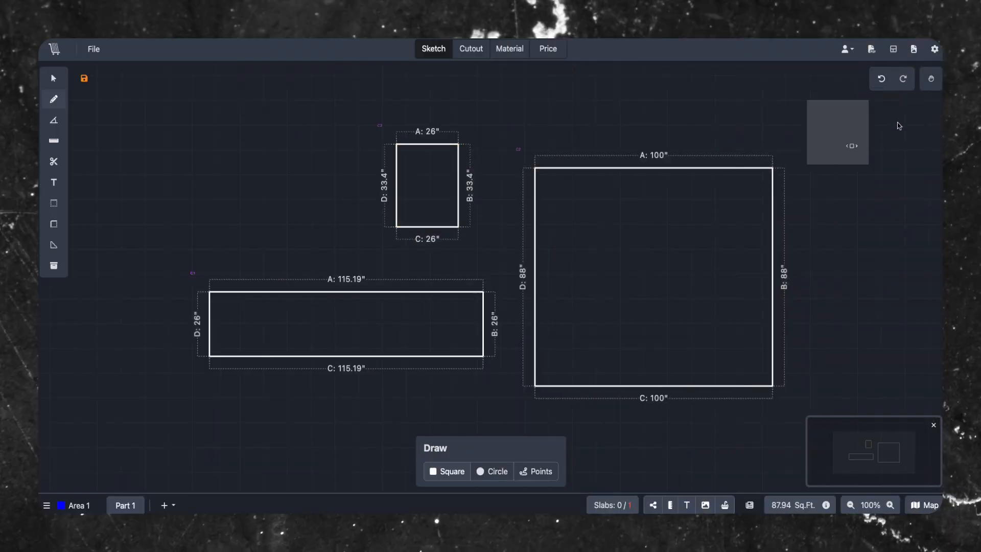
{"action": "left_click", "coordinate": [934, 48]}
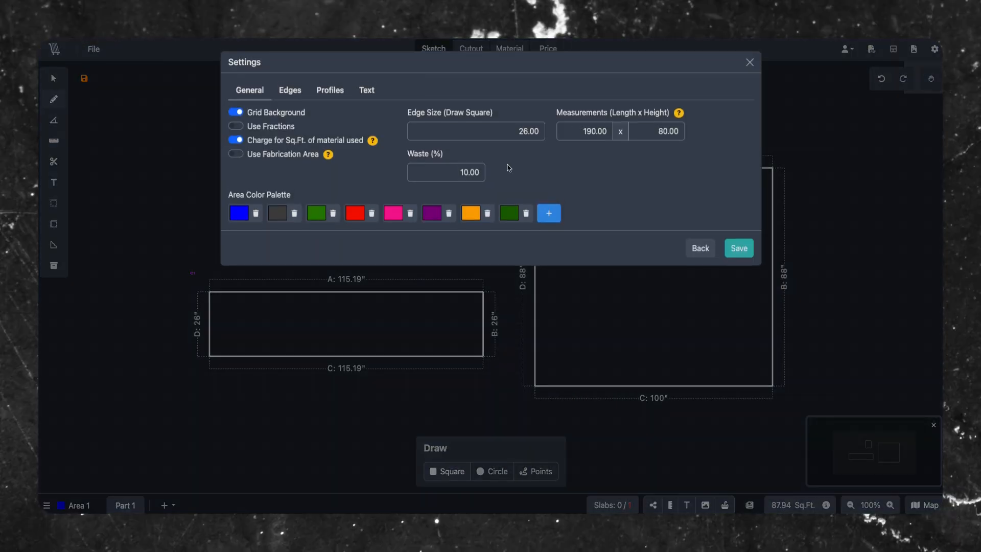
{"action": "left_click_drag", "start_coordinate": [617, 122], "coordinate": [655, 117]}
{"action": "left_click", "coordinate": [644, 122]}
{"action": "left_click", "coordinate": [708, 118]}
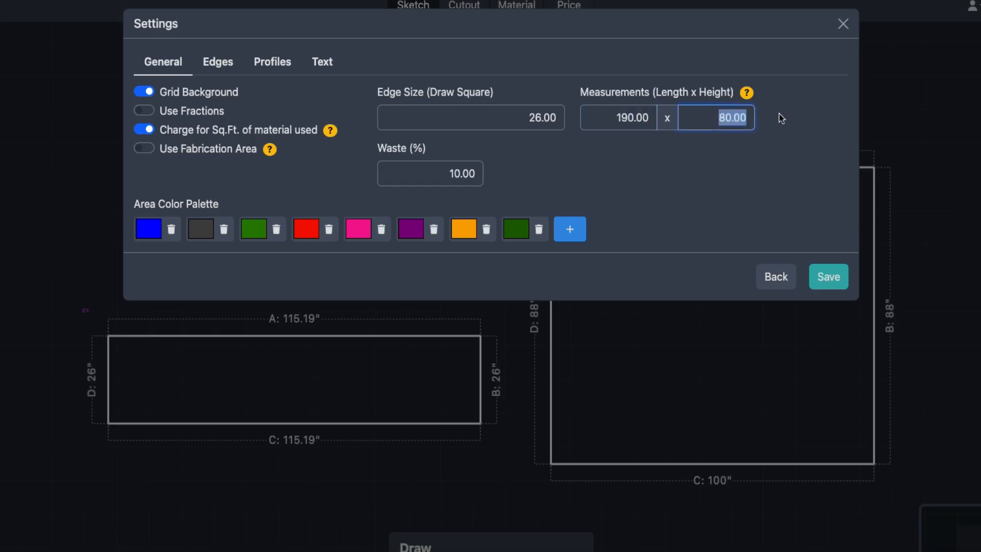
{"action": "left_click", "coordinate": [725, 122]}
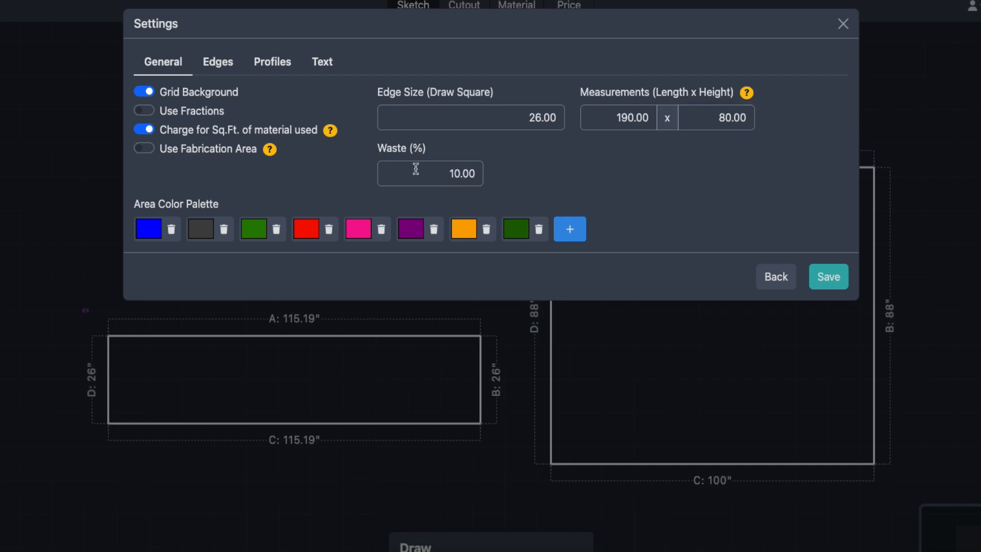
{"action": "left_click_drag", "start_coordinate": [408, 172], "coordinate": [471, 175]}
{"action": "left_click", "coordinate": [462, 174]}
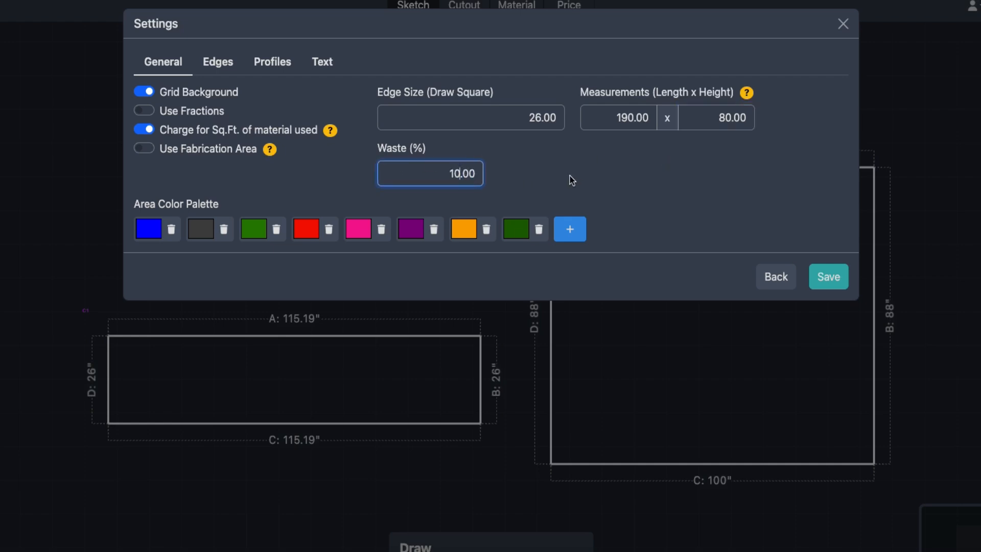
{"action": "left_click_drag", "start_coordinate": [448, 174], "coordinate": [489, 176]}
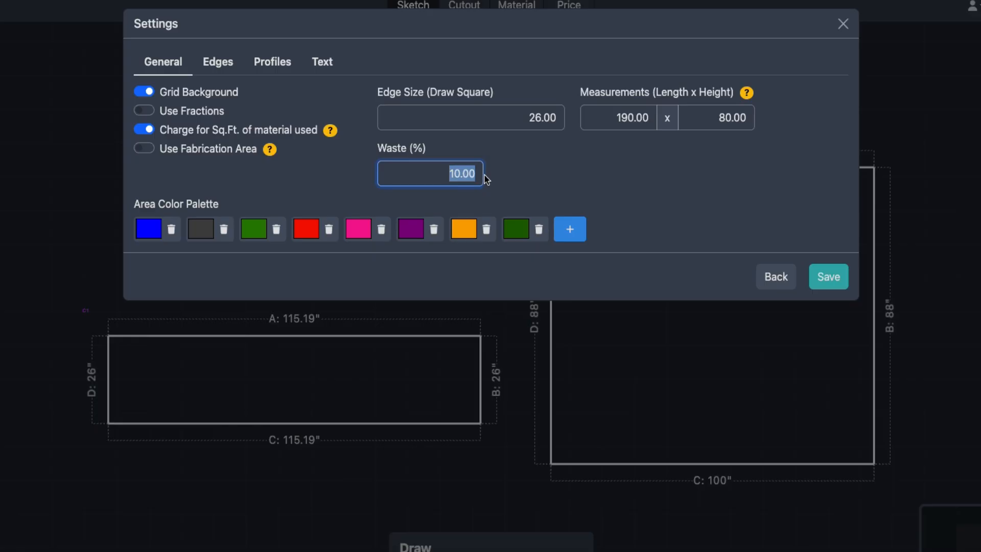
{"action": "left_click", "coordinate": [471, 176]}
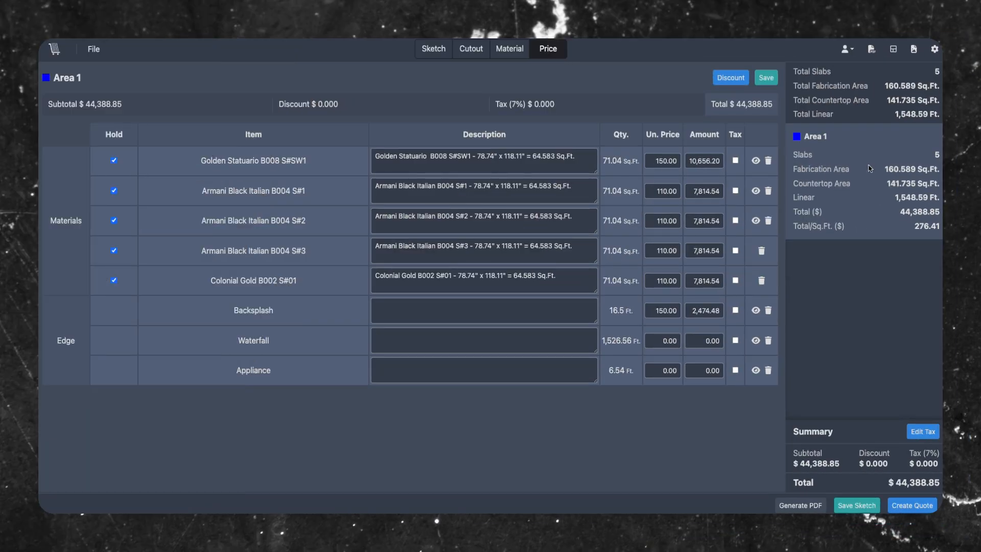
- Remove the final dark green swatch from the Area Color Palette
{"action": "mouse_move", "coordinate": [862, 200]}
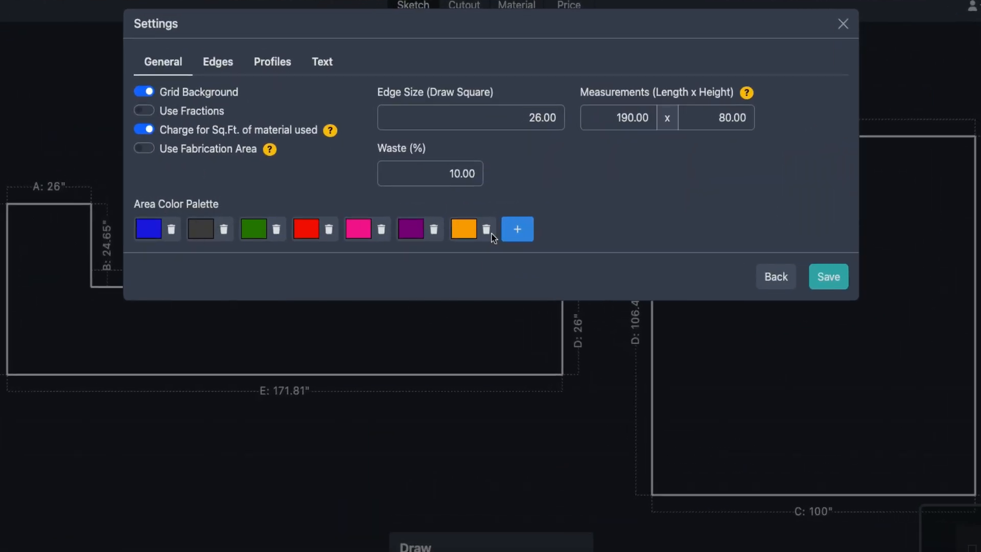
{"action": "left_click", "coordinate": [528, 234]}
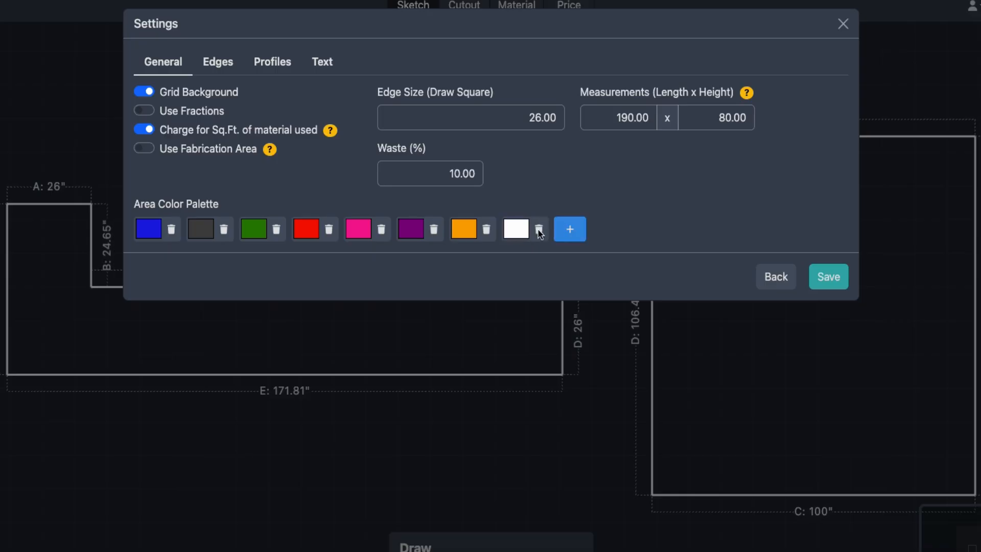
{"action": "left_click", "coordinate": [516, 229]}
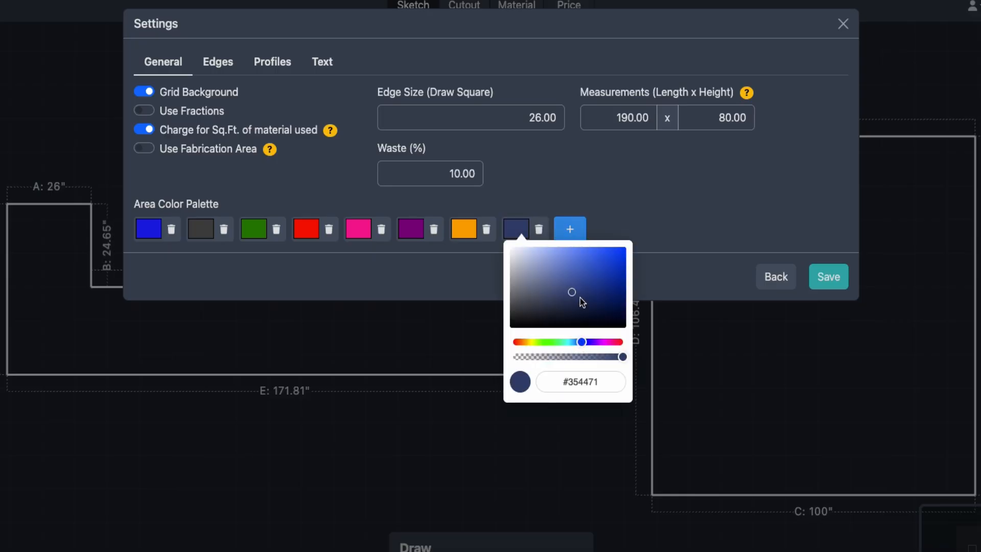
{"action": "left_click_drag", "start_coordinate": [579, 297], "coordinate": [584, 273]}
{"action": "left_click", "coordinate": [608, 223]}
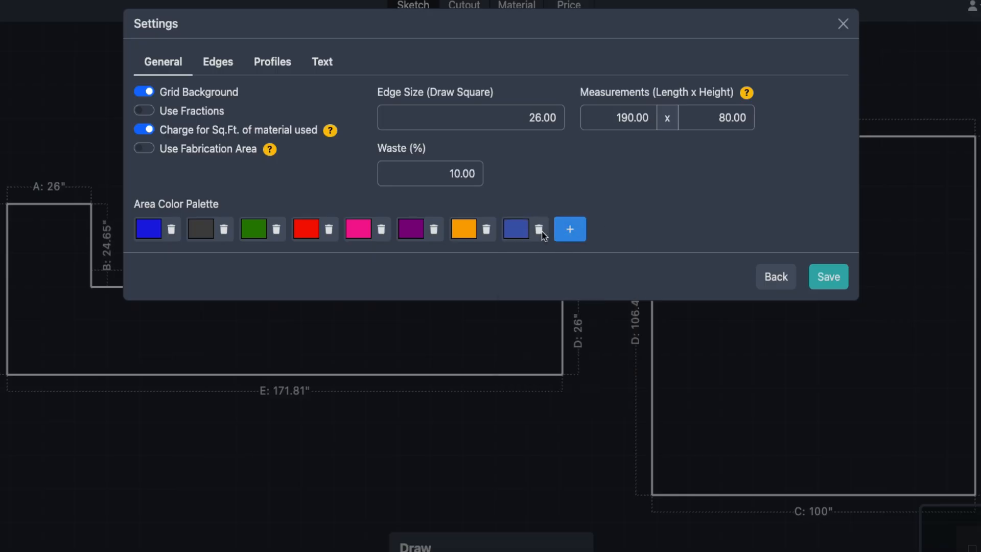
{"action": "left_click", "coordinate": [541, 231]}
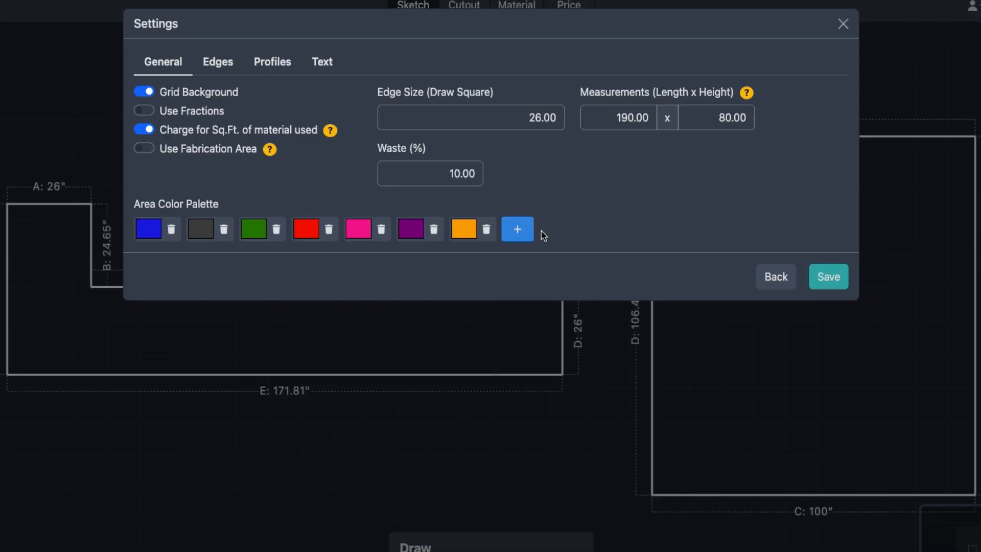
{"action": "left_click", "coordinate": [829, 277]}
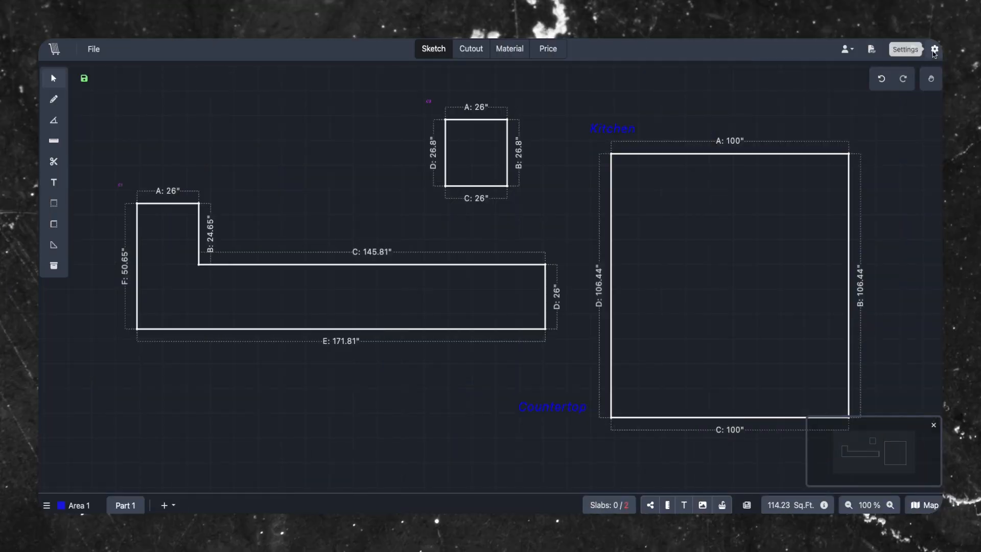
{"action": "left_click", "coordinate": [934, 48]}
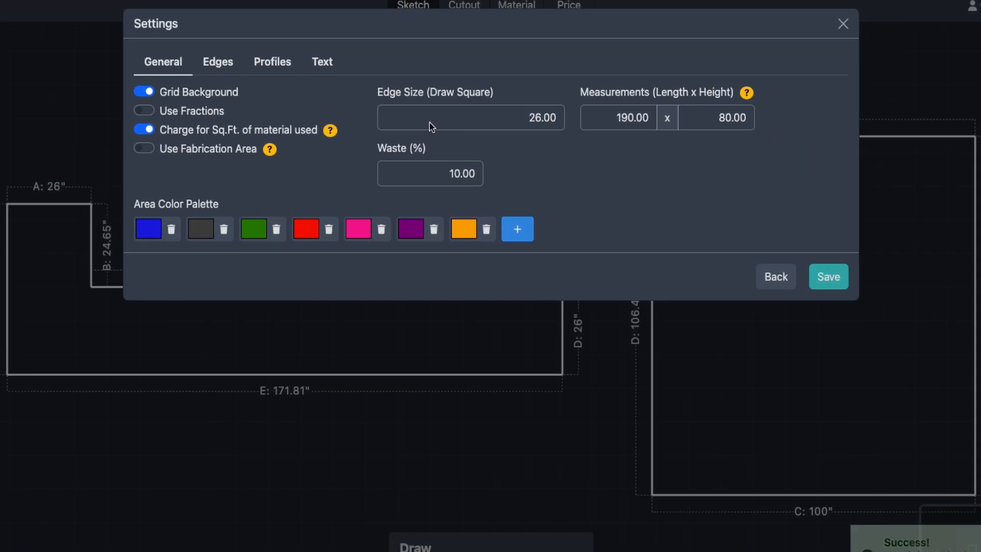
- Start a new edge named 'Half Bullnose Edge' from the Edges list
{"action": "left_click", "coordinate": [211, 63]}
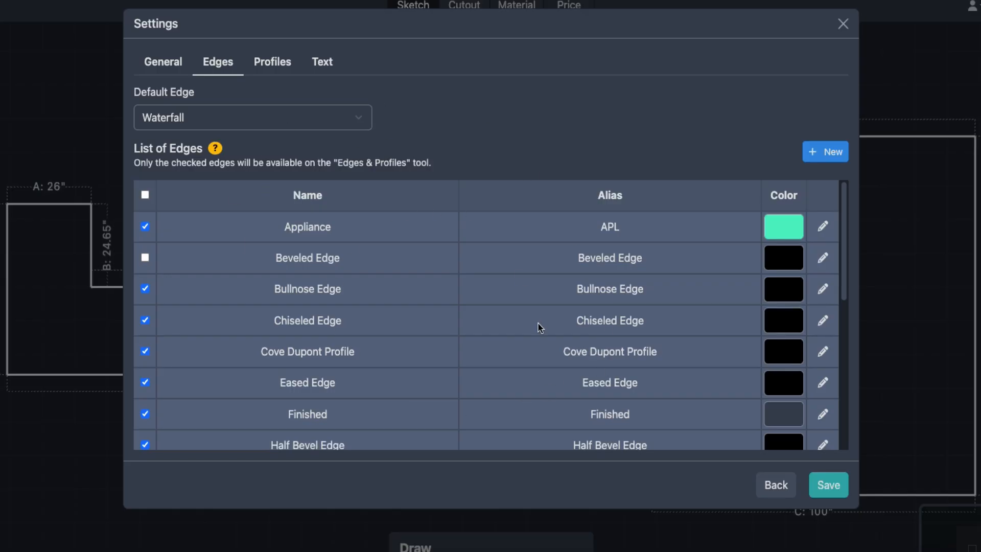
{"action": "scroll", "coordinate": [540, 332], "scroll_direction": "down", "scroll_amount": 1}
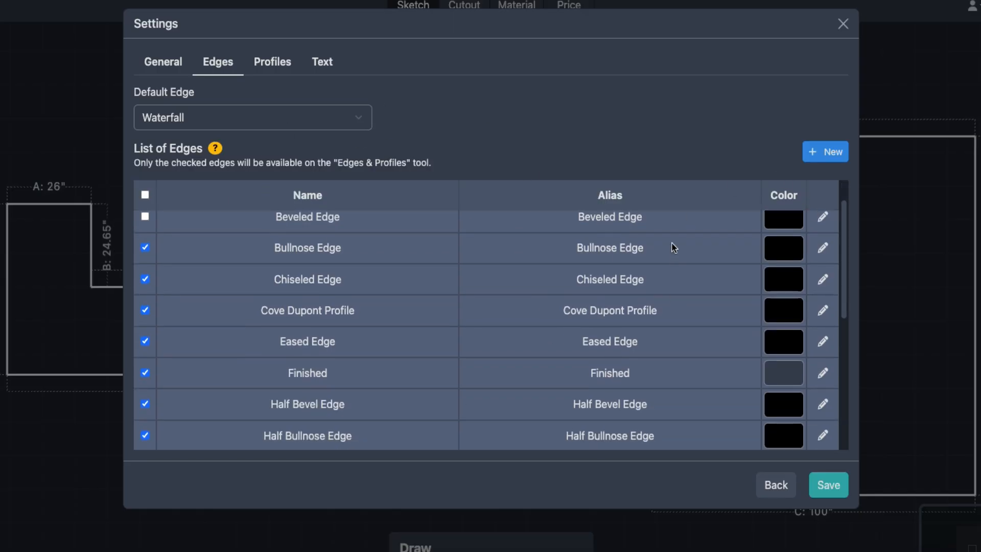
{"action": "scroll", "coordinate": [673, 246], "scroll_direction": "up", "scroll_amount": 1}
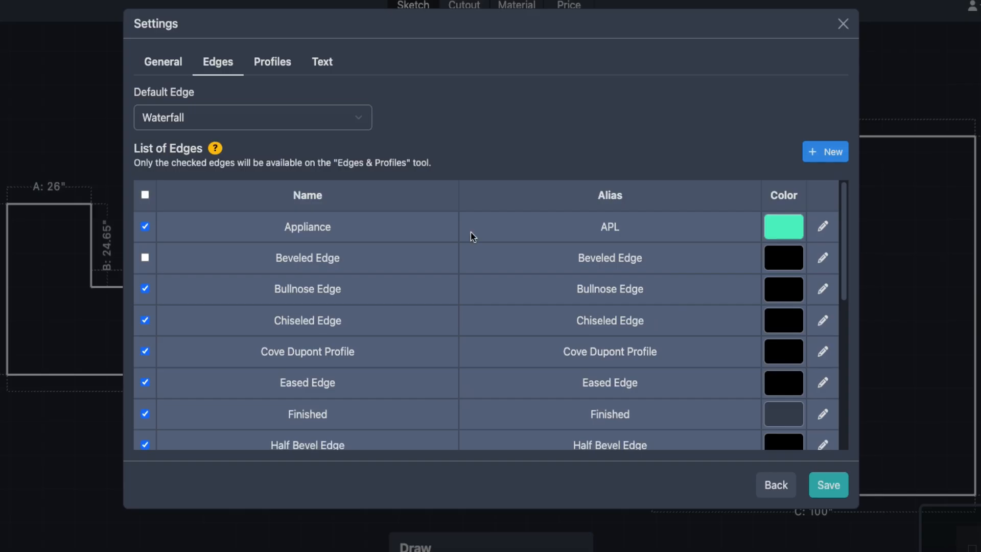
{"action": "left_click", "coordinate": [836, 152]}
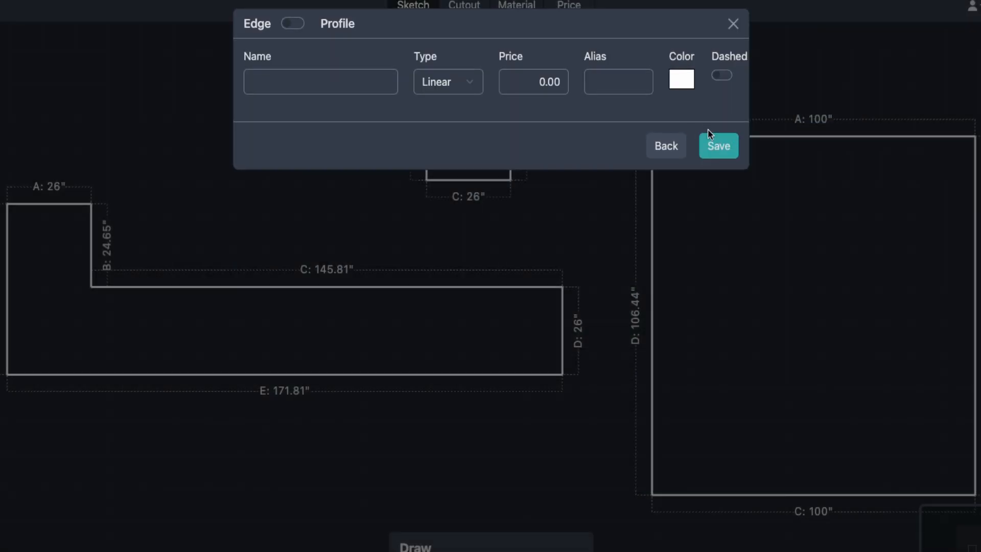
{"action": "left_click", "coordinate": [329, 84]}
{"action": "type", "text": "Half Bullnose Edge"}
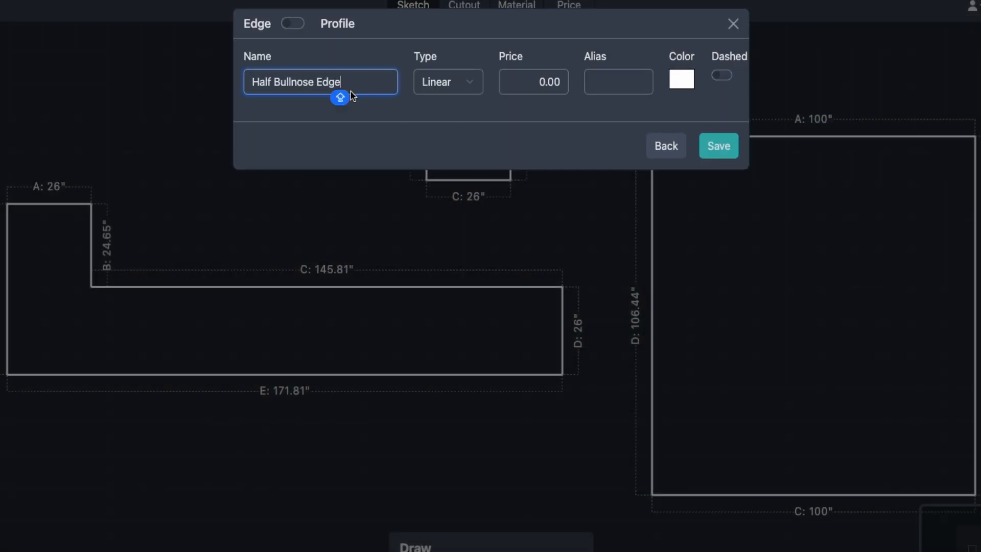
{"action": "left_click", "coordinate": [309, 109]}
- Keep it an edge with Linear pricing, alias H-BULL, red colour and dashed line
{"action": "left_click", "coordinate": [289, 25]}
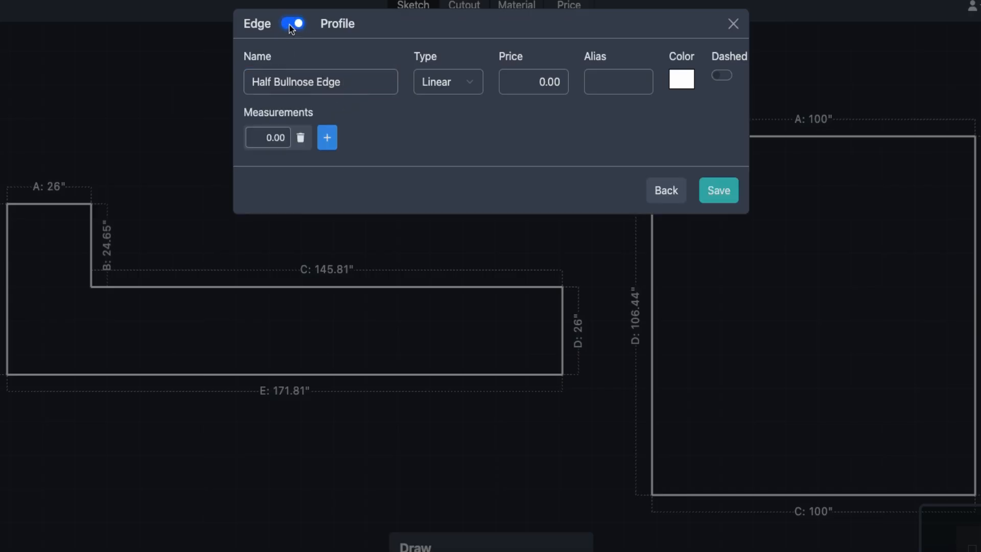
{"action": "left_click", "coordinate": [289, 25]}
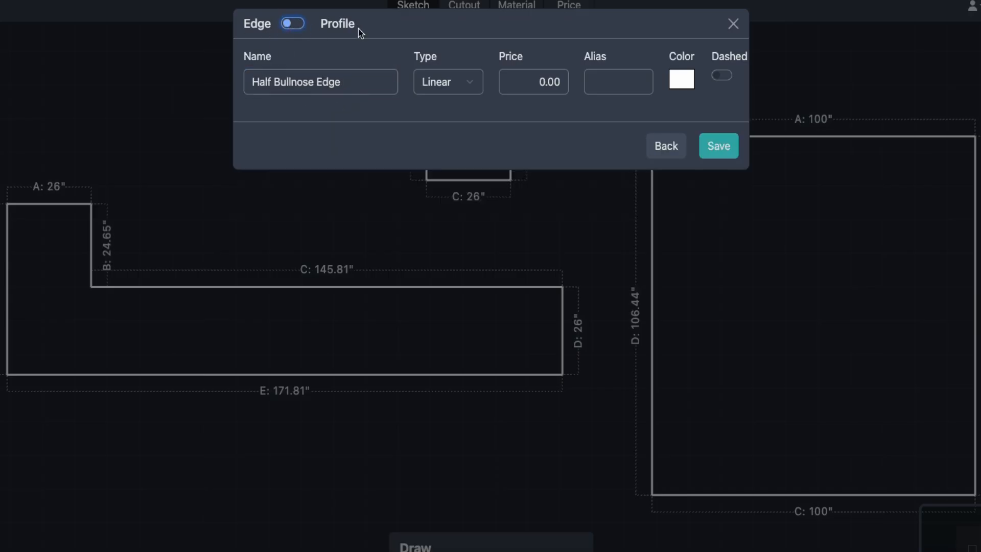
{"action": "left_click", "coordinate": [473, 90]}
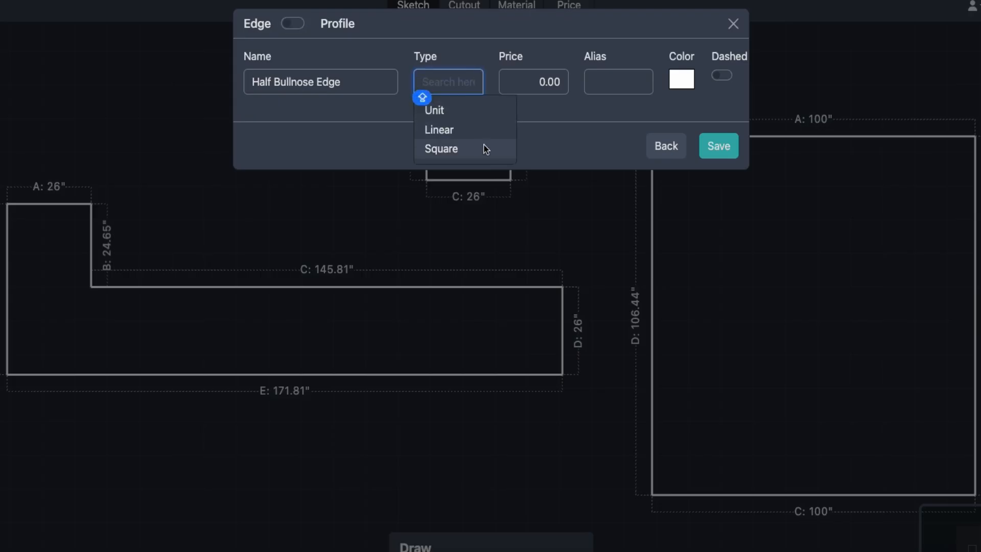
{"action": "left_click", "coordinate": [473, 128]}
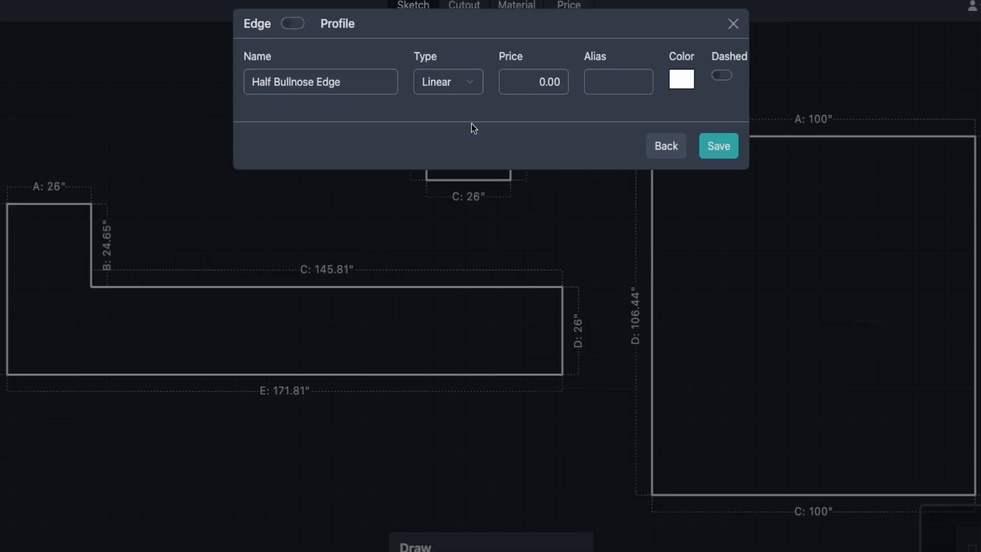
{"action": "left_click", "coordinate": [626, 80]}
{"action": "type", "text": "H-BULL"}
{"action": "left_click", "coordinate": [623, 101]}
{"action": "left_click", "coordinate": [682, 82]}
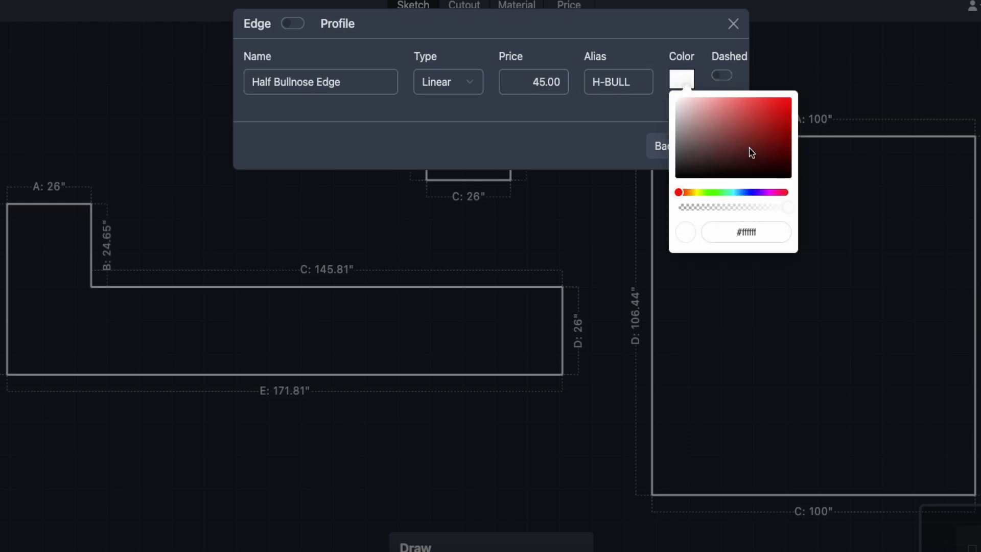
{"action": "left_click", "coordinate": [778, 120]}
{"action": "left_click", "coordinate": [646, 121]}
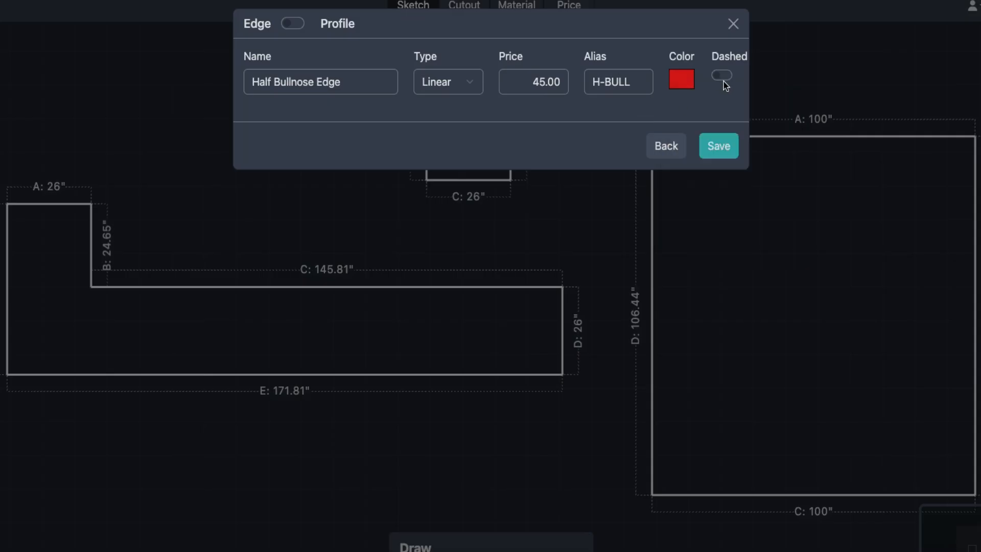
{"action": "left_click", "coordinate": [723, 75]}
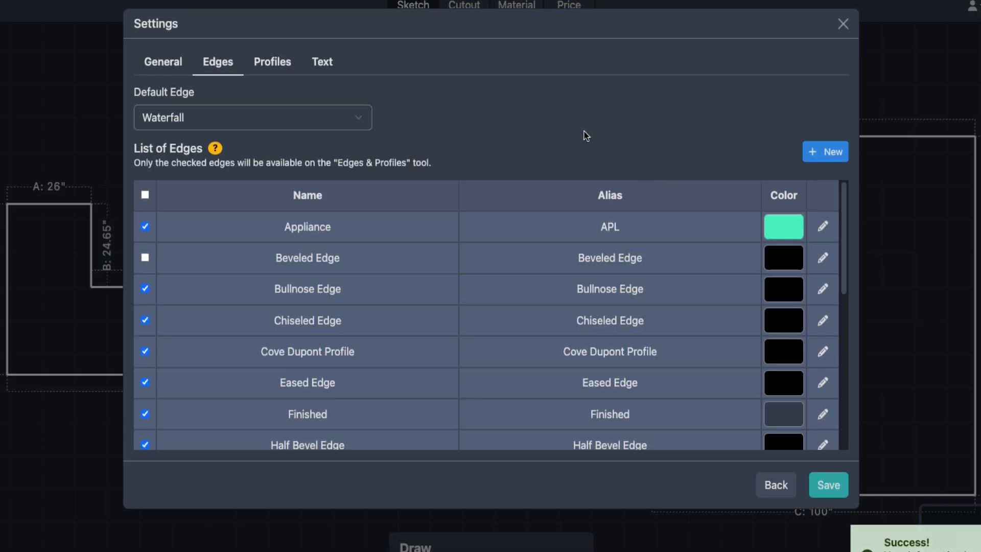
- Browse the Profiles list, then return to and scroll the Edges list
{"action": "scroll", "coordinate": [564, 256], "scroll_direction": "down", "scroll_amount": 5}
{"action": "scroll", "coordinate": [467, 286], "scroll_direction": "up", "scroll_amount": 1}
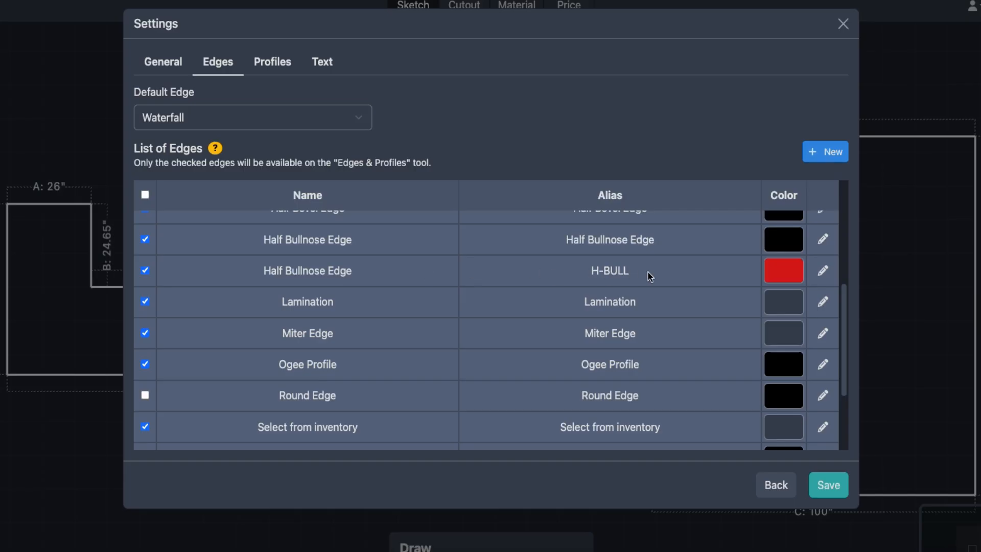
{"action": "scroll", "coordinate": [368, 213], "scroll_direction": "up", "scroll_amount": 4}
{"action": "left_click", "coordinate": [272, 64]}
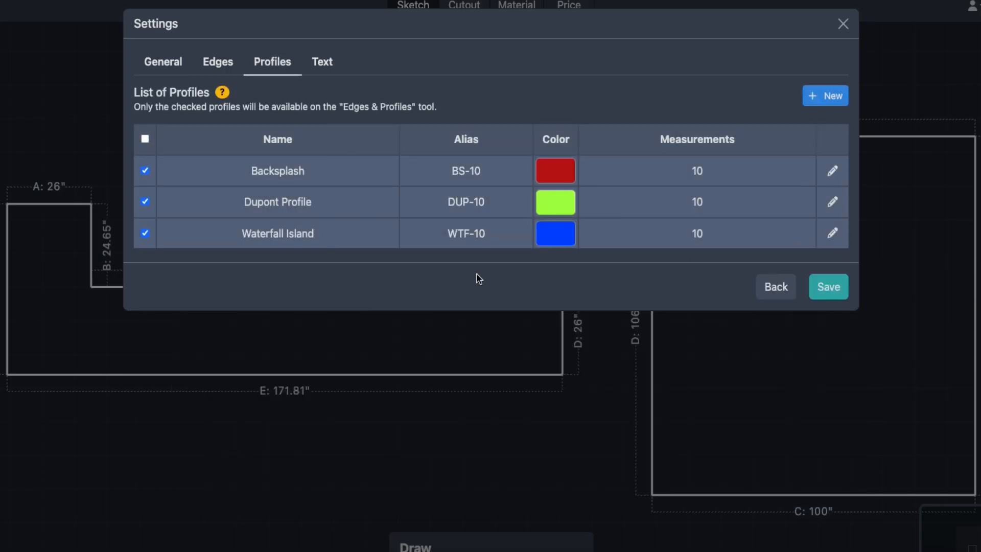
{"action": "left_click", "coordinate": [236, 75]}
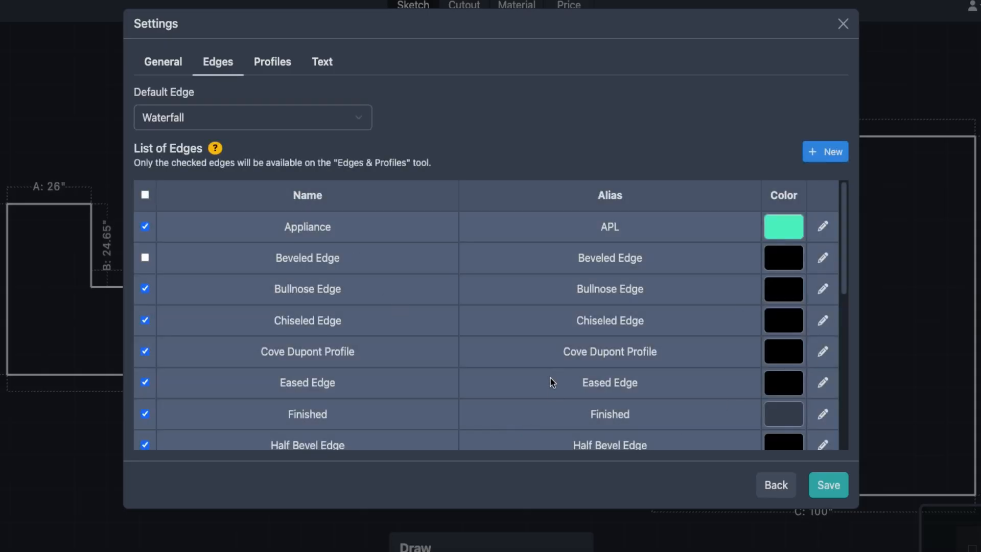
{"action": "scroll", "coordinate": [550, 378], "scroll_direction": "down", "scroll_amount": 6}
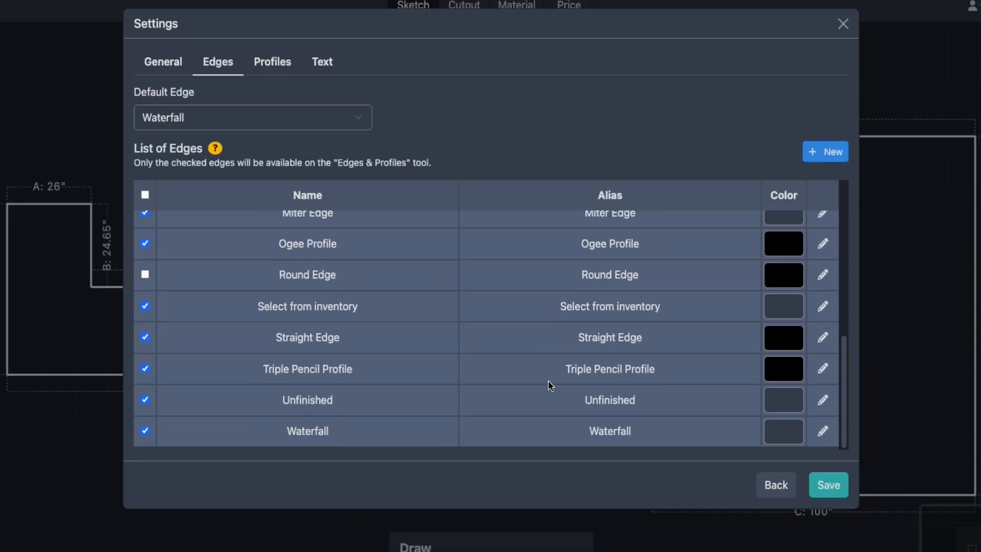
{"action": "scroll", "coordinate": [553, 381], "scroll_direction": "up", "scroll_amount": 6}
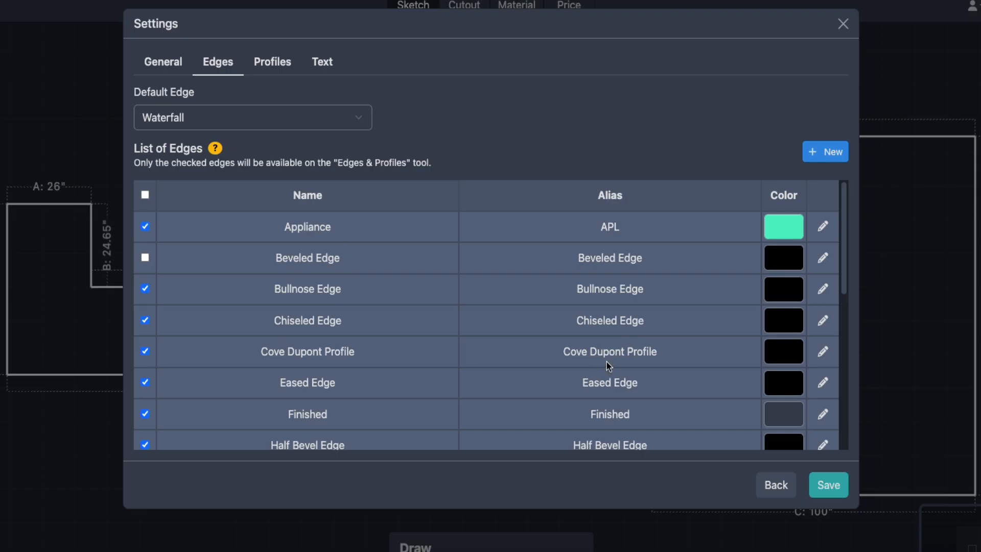
{"action": "scroll", "coordinate": [722, 394], "scroll_direction": "down", "scroll_amount": 6}
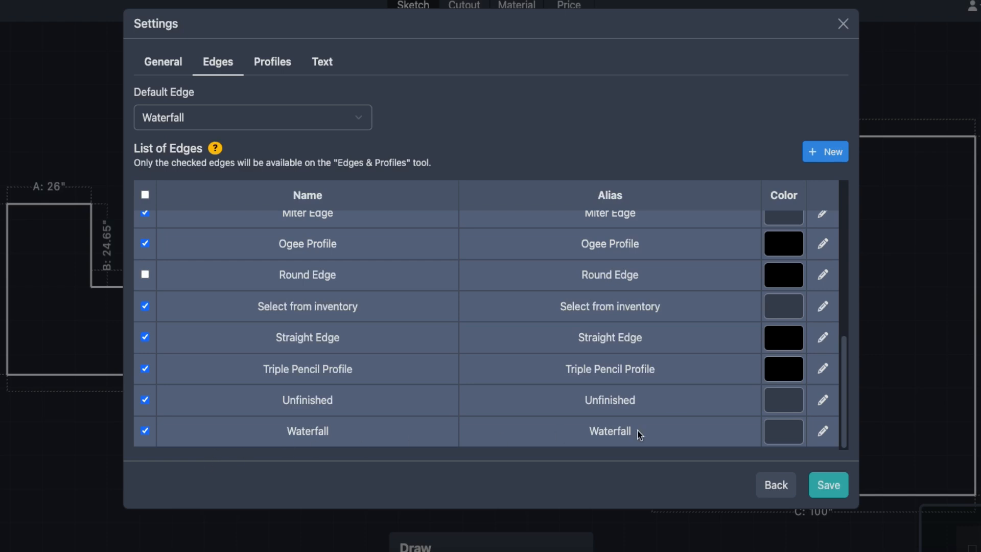
- Convert Waterfall into a profile priced 85 with alias WTF-25
{"action": "left_click", "coordinate": [821, 433]}
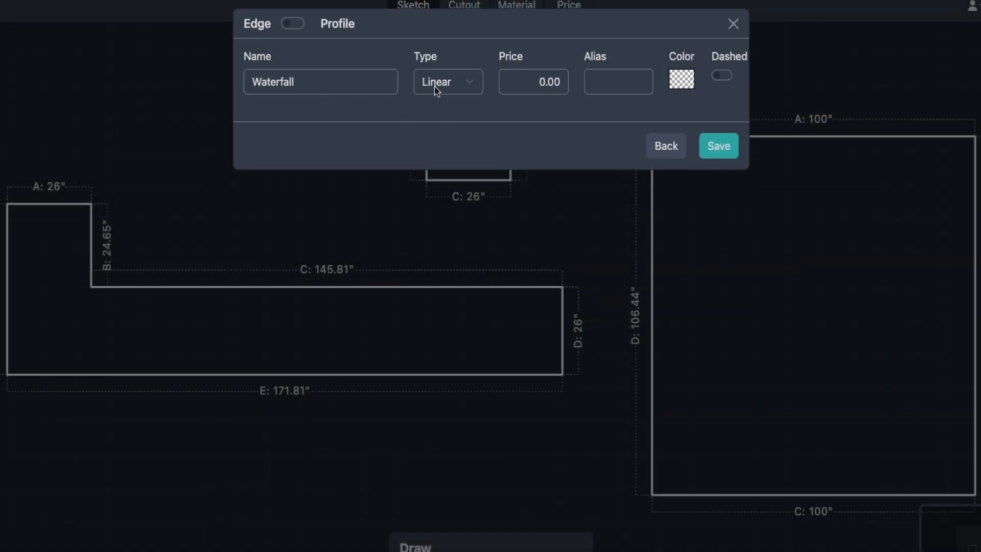
{"action": "left_click", "coordinate": [289, 23]}
{"action": "left_click", "coordinate": [563, 90]}
{"action": "type", "text": "85"}
{"action": "left_click", "coordinate": [601, 91]}
{"action": "type", "text": "WTF-25"}
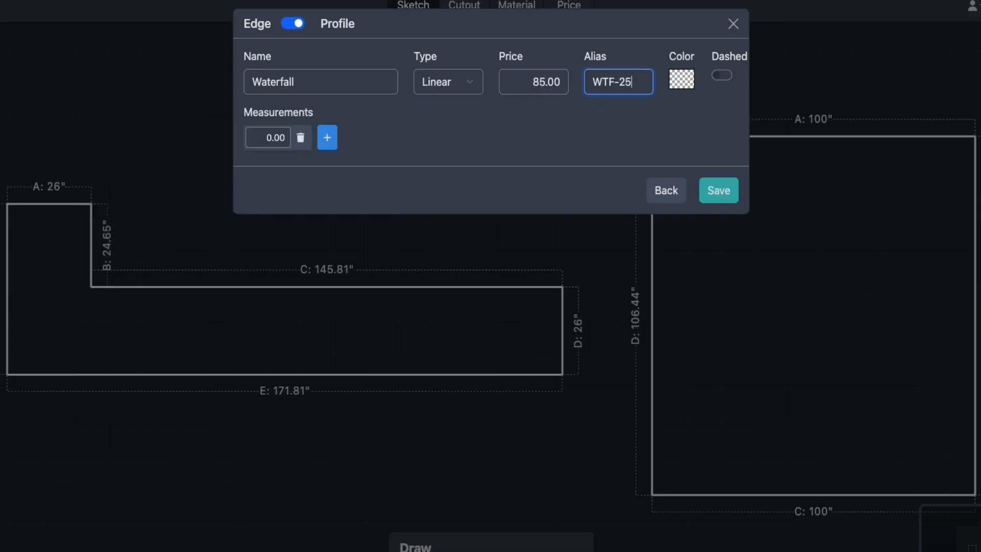
{"action": "left_click", "coordinate": [643, 127]}
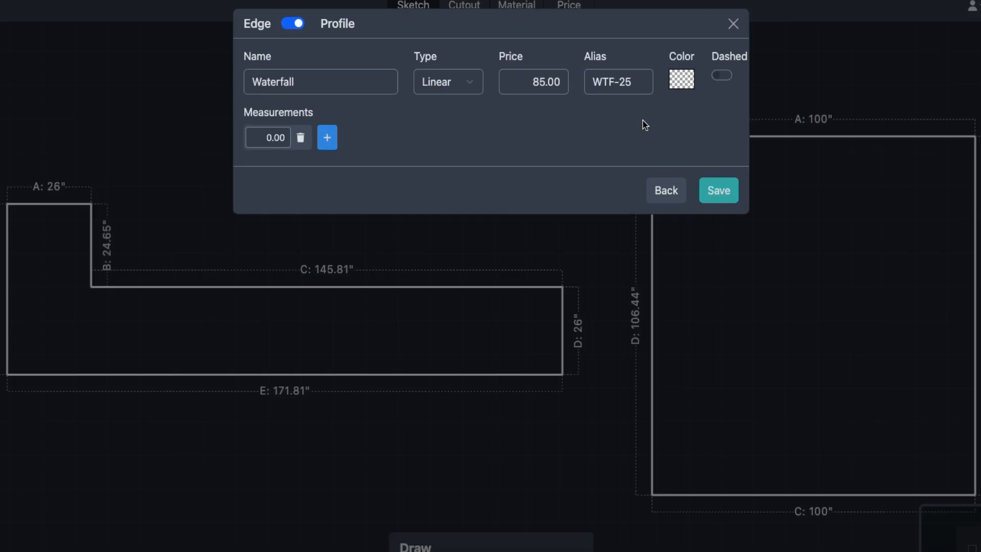
- Give Waterfall a magenta colour and measurement 25, save, and view the Profiles list
{"action": "left_click", "coordinate": [672, 90]}
{"action": "left_click", "coordinate": [761, 105]}
{"action": "left_click", "coordinate": [620, 113]}
{"action": "left_click", "coordinate": [272, 137]}
{"action": "type", "text": "25"}
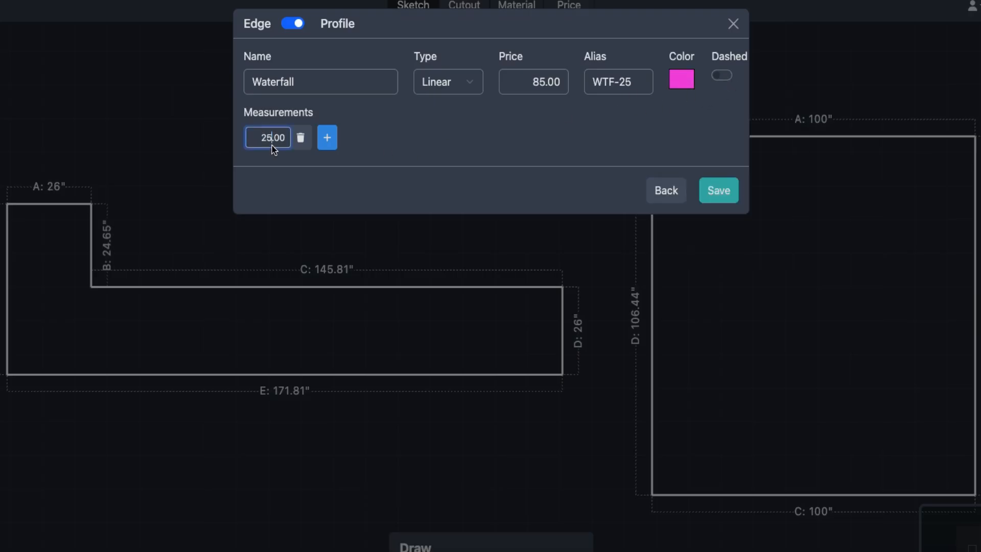
{"action": "left_click", "coordinate": [495, 149]}
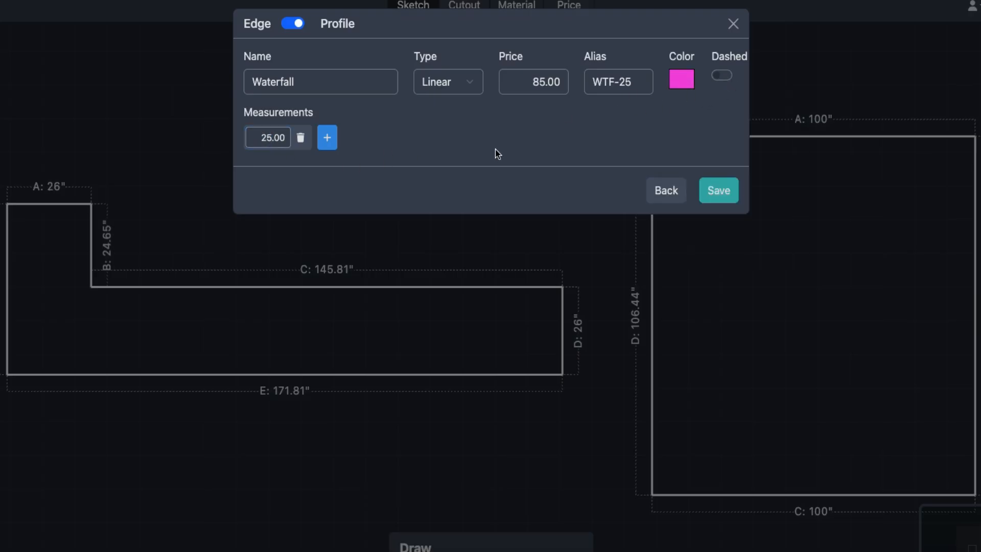
{"action": "left_click", "coordinate": [718, 191]}
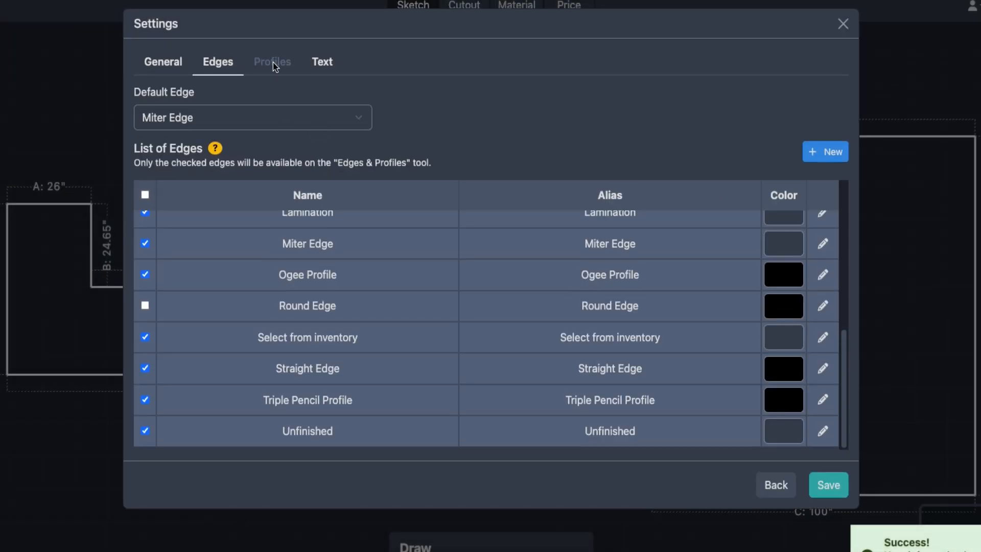
{"action": "left_click", "coordinate": [273, 63]}
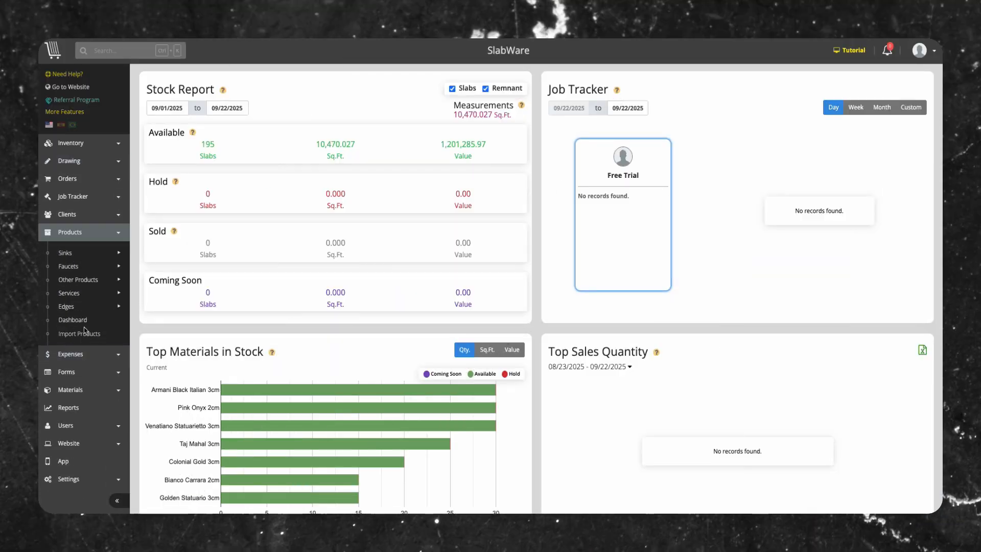
- Assign supplier B.C Granite to the Half Bullnose Edge product and save it
{"action": "mouse_move", "coordinate": [102, 306]}
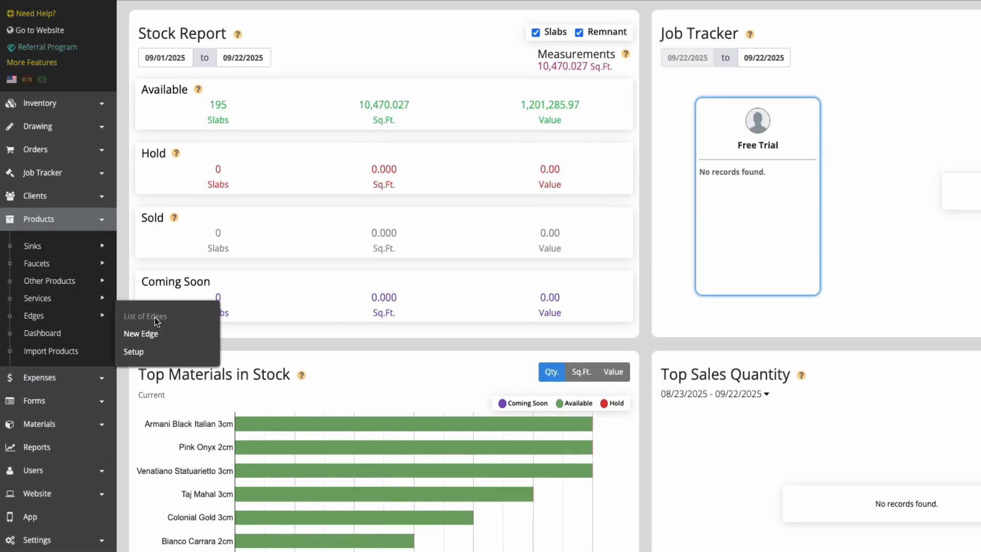
{"action": "left_click", "coordinate": [157, 317]}
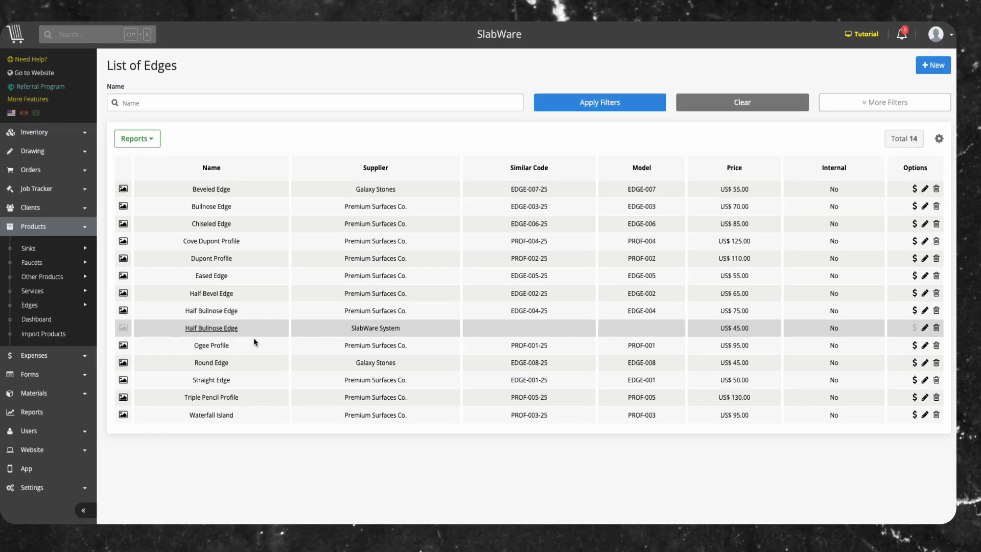
{"action": "left_click", "coordinate": [173, 333]}
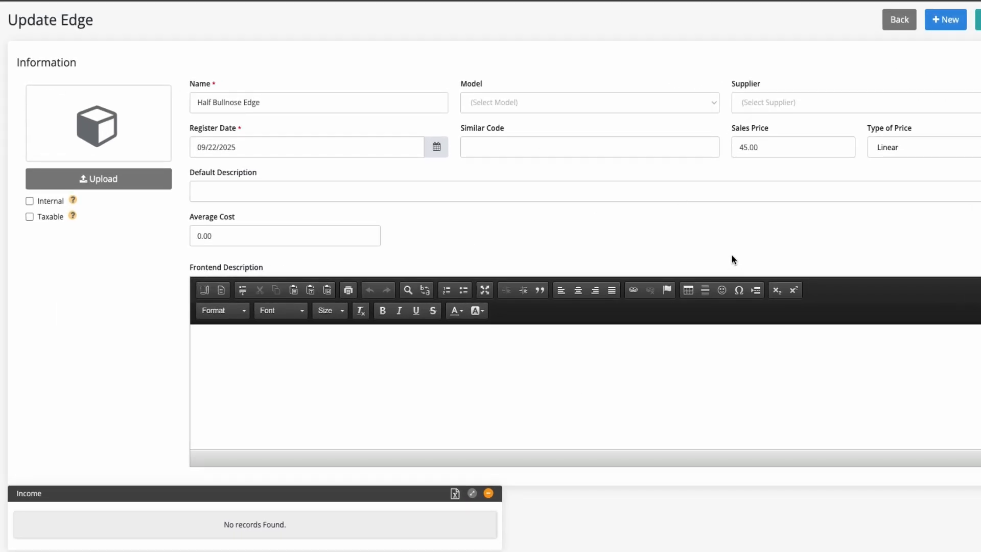
{"action": "left_click", "coordinate": [806, 108]}
{"action": "left_click", "coordinate": [771, 167]}
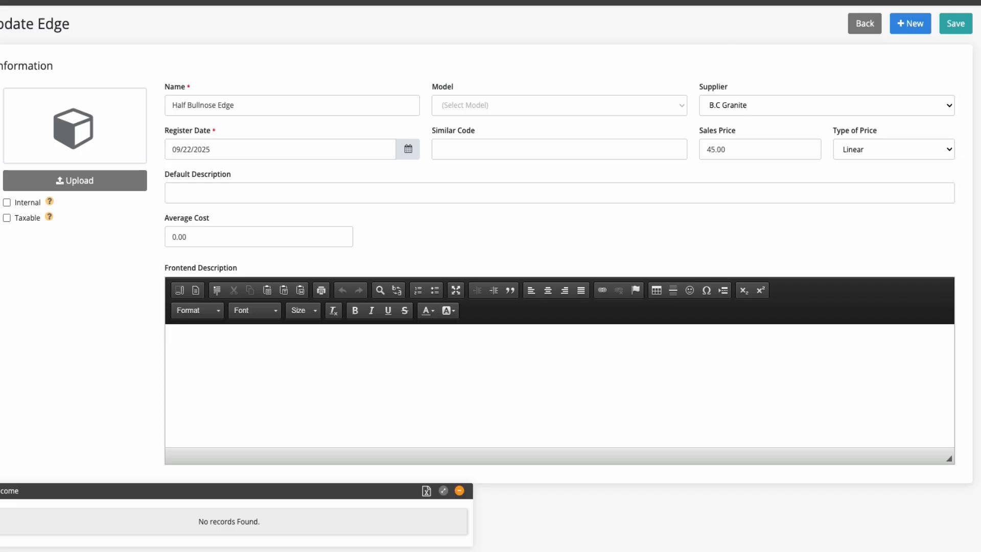
{"action": "left_click", "coordinate": [956, 24]}
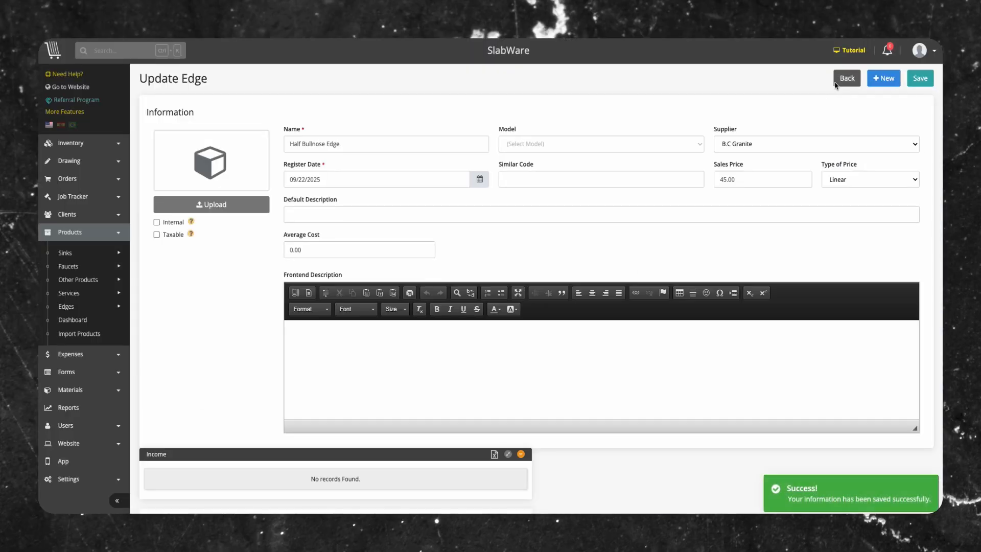
{"action": "left_click", "coordinate": [837, 82]}
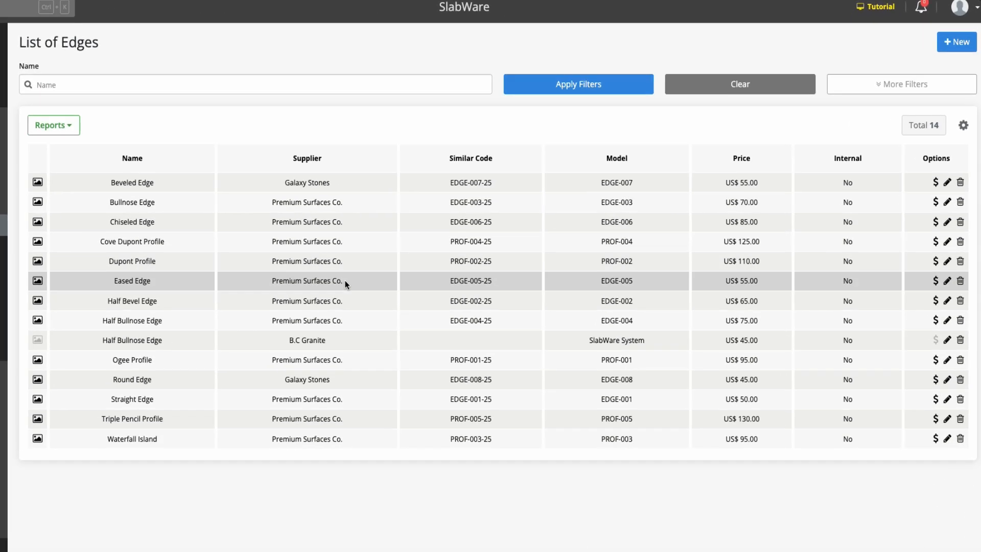
- Add a taxable Galaxy Stones Half Bullnose Edge, model EDGE-009 at 65.00
{"action": "left_click", "coordinate": [957, 42]}
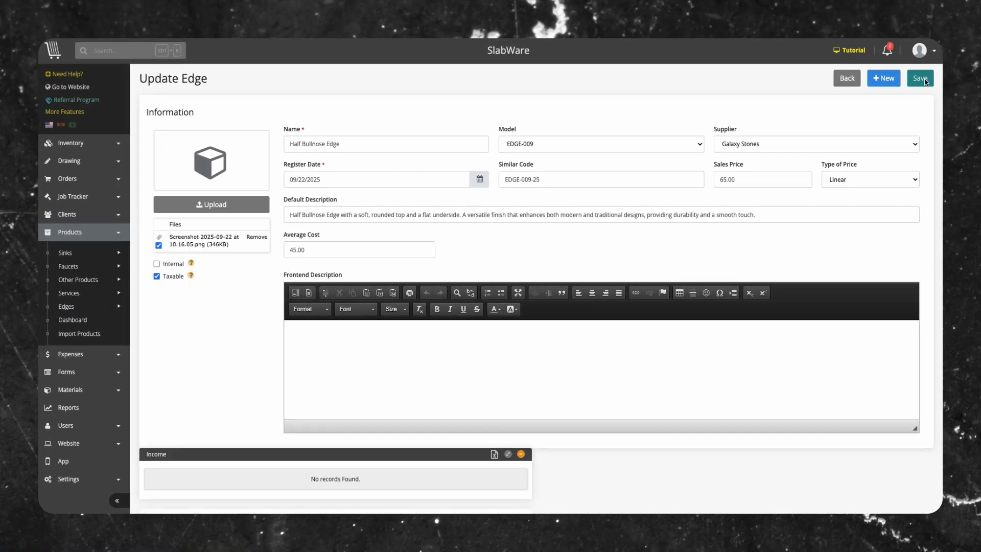
{"action": "left_click", "coordinate": [920, 81]}
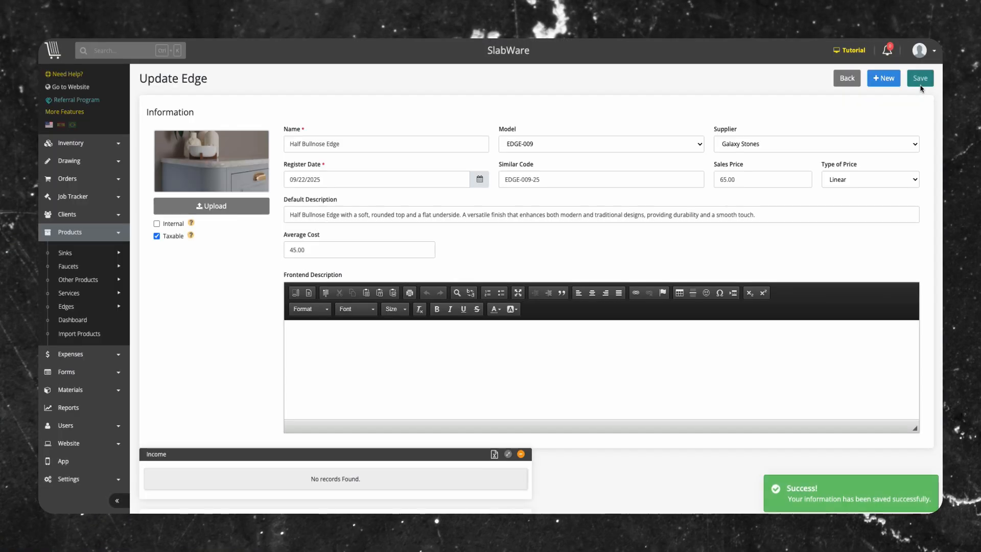
{"action": "mouse_move", "coordinate": [847, 82]}
{"action": "left_mouse_down"}
{"action": "mouse_move", "coordinate": [839, 119]}
{"action": "mouse_move", "coordinate": [846, 81]}
{"action": "left_mouse_up"}
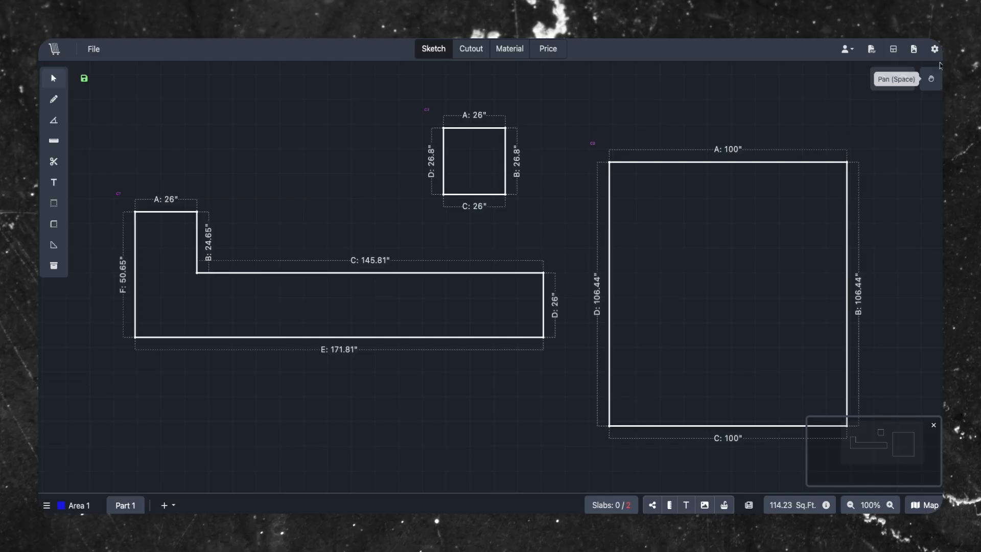
- Make Finished the sketch's default edge in the Edges settings and save
{"action": "left_click", "coordinate": [935, 49]}
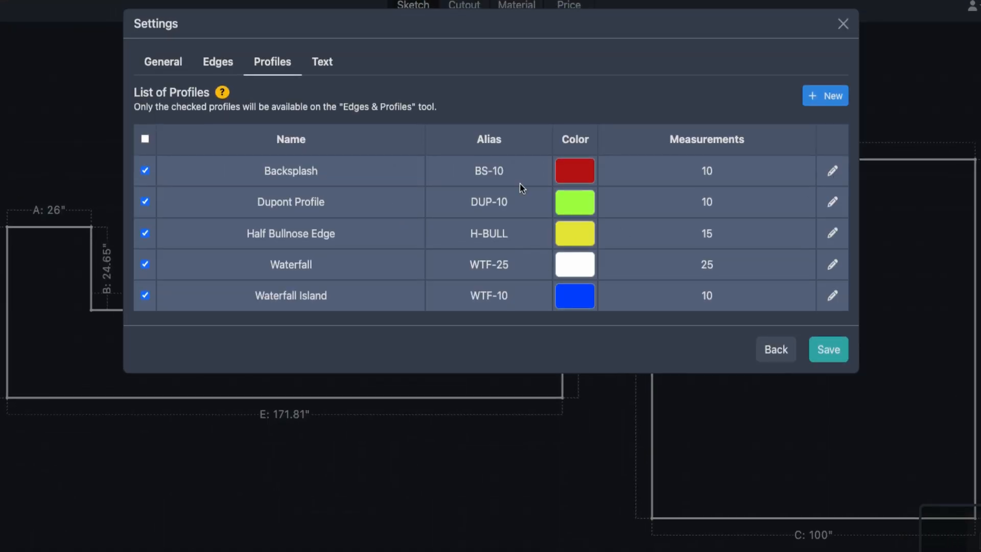
{"action": "left_click", "coordinate": [218, 62]}
{"action": "left_click", "coordinate": [209, 118]}
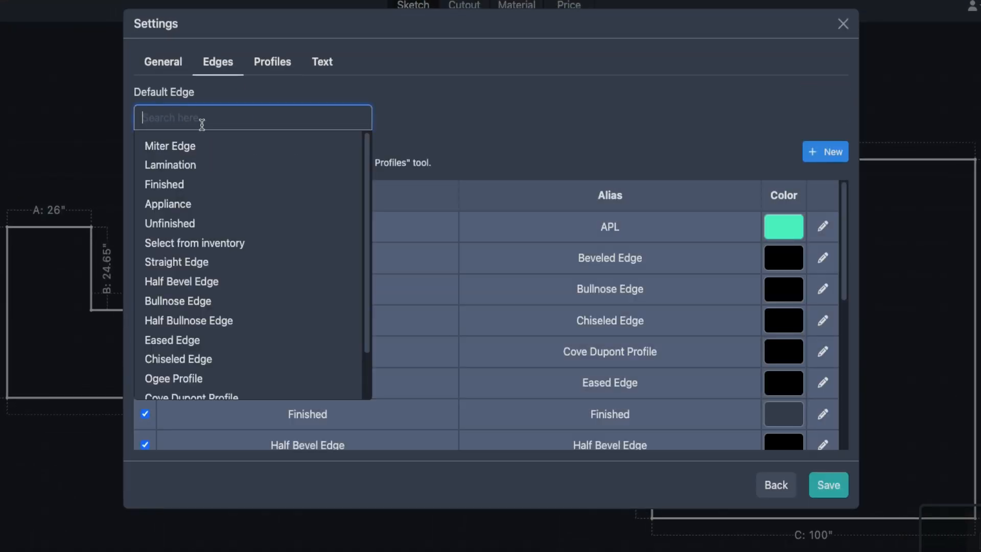
{"action": "scroll", "coordinate": [227, 332], "scroll_direction": "down", "scroll_amount": 3}
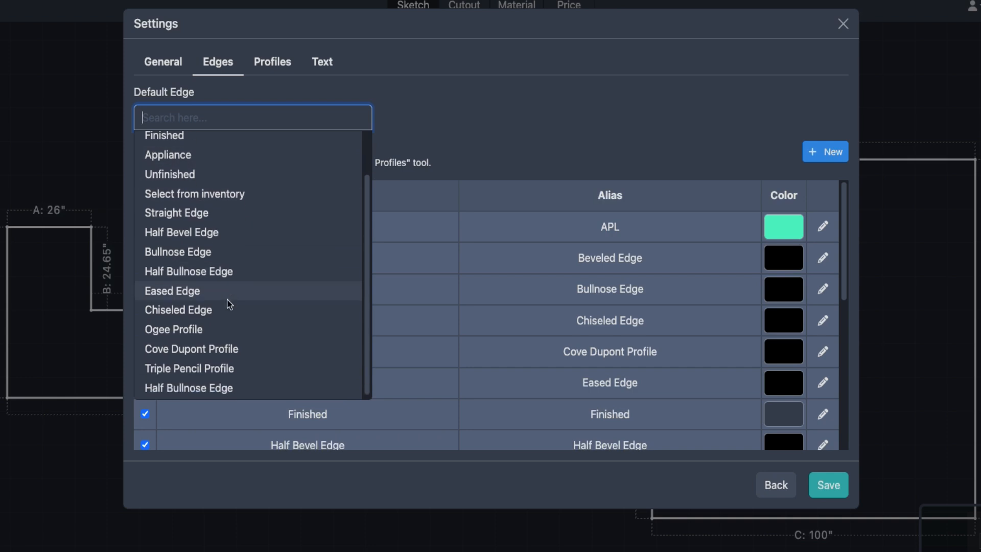
{"action": "scroll", "coordinate": [229, 363], "scroll_direction": "up", "scroll_amount": 3}
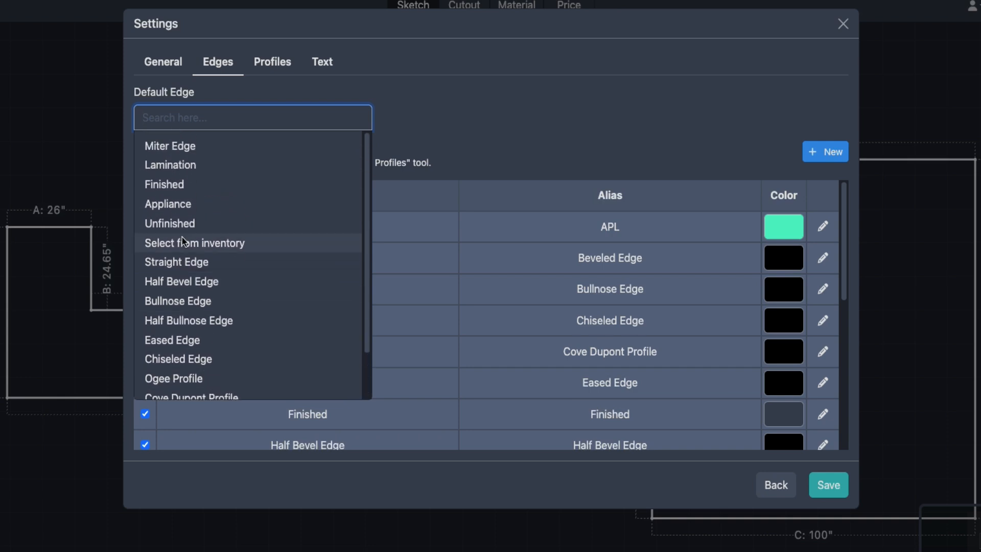
{"action": "left_click", "coordinate": [173, 185]}
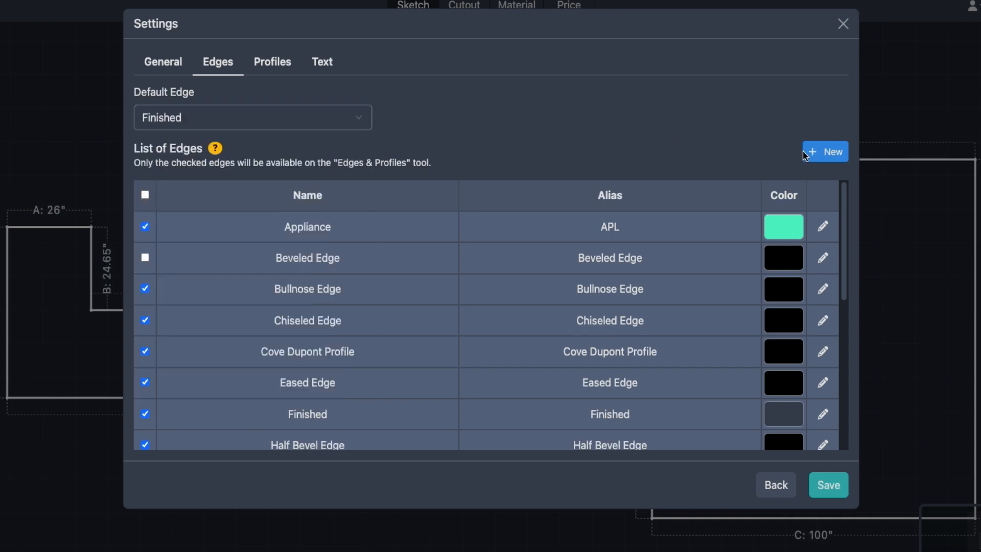
{"action": "left_click", "coordinate": [828, 484]}
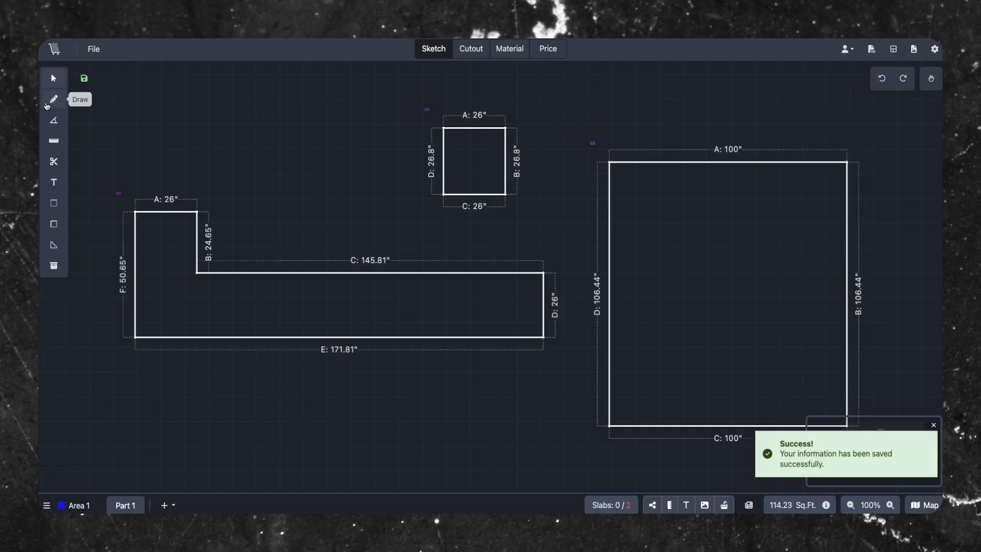
{"action": "left_click", "coordinate": [54, 101]}
- Draw a small 63.6" by 34.8" L-shaped countertop above the large one and check its edge labels
{"action": "mouse_move", "coordinate": [260, 109]}
{"action": "left_mouse_down"}
{"action": "mouse_move", "coordinate": [280, 162]}
{"action": "mouse_move", "coordinate": [401, 157]}
{"action": "left_mouse_up"}
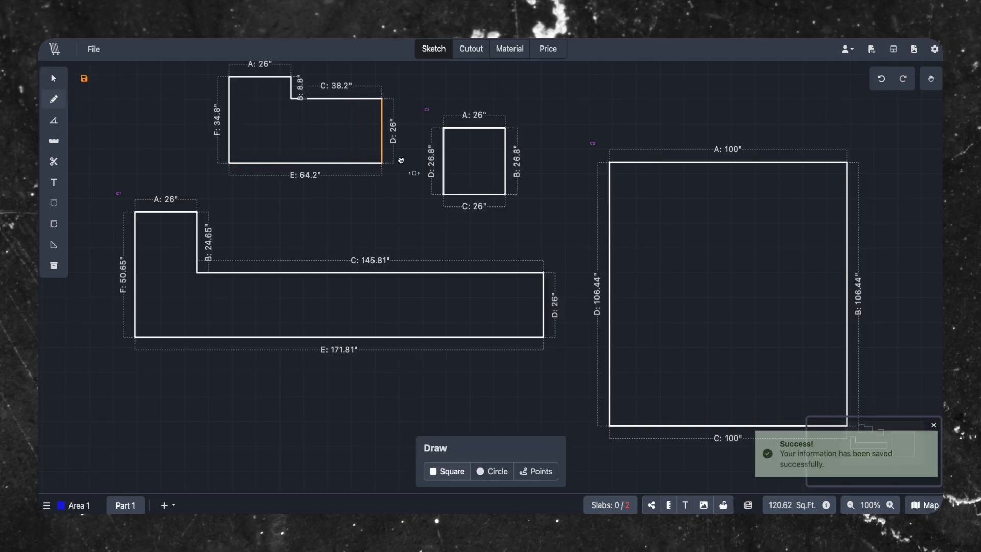
{"action": "left_click", "coordinate": [54, 78]}
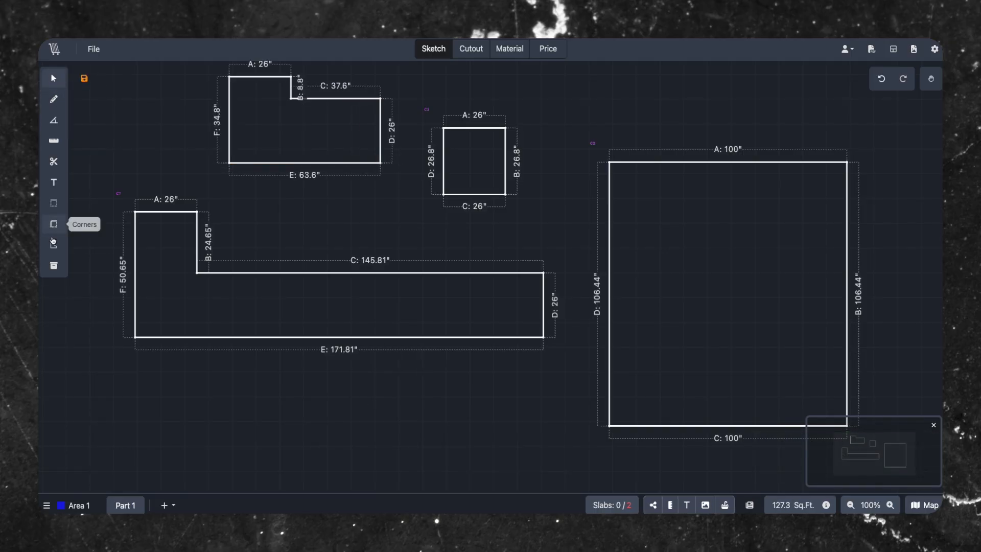
{"action": "left_click", "coordinate": [53, 245]}
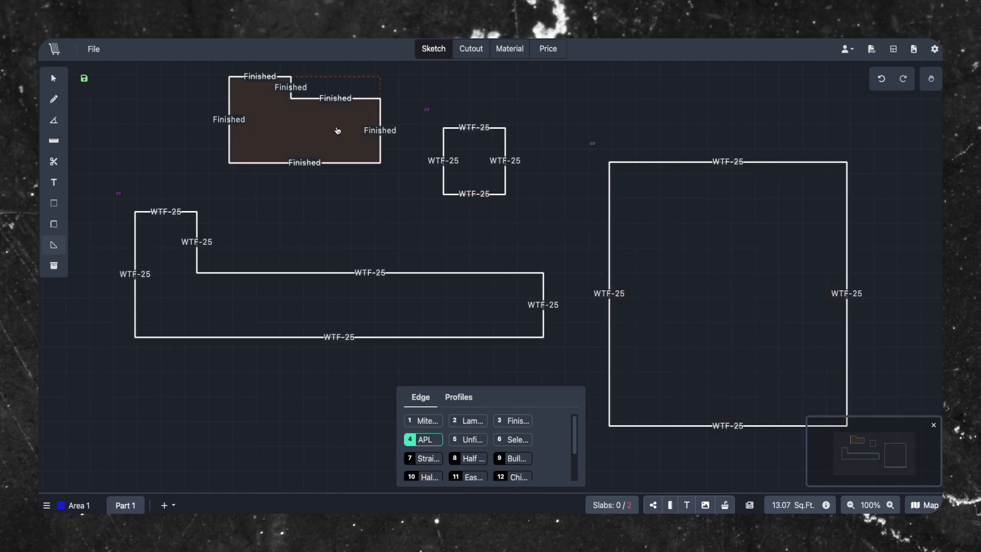
{"action": "left_click", "coordinate": [53, 79]}
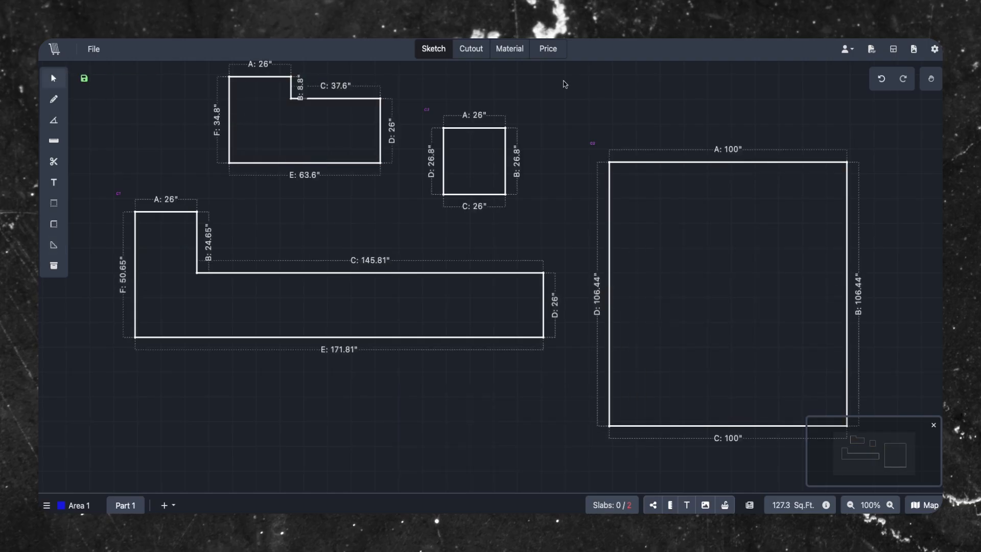
- Try a purple default text colour in the Text settings, then restore blue #0400f0
{"action": "left_click", "coordinate": [934, 50]}
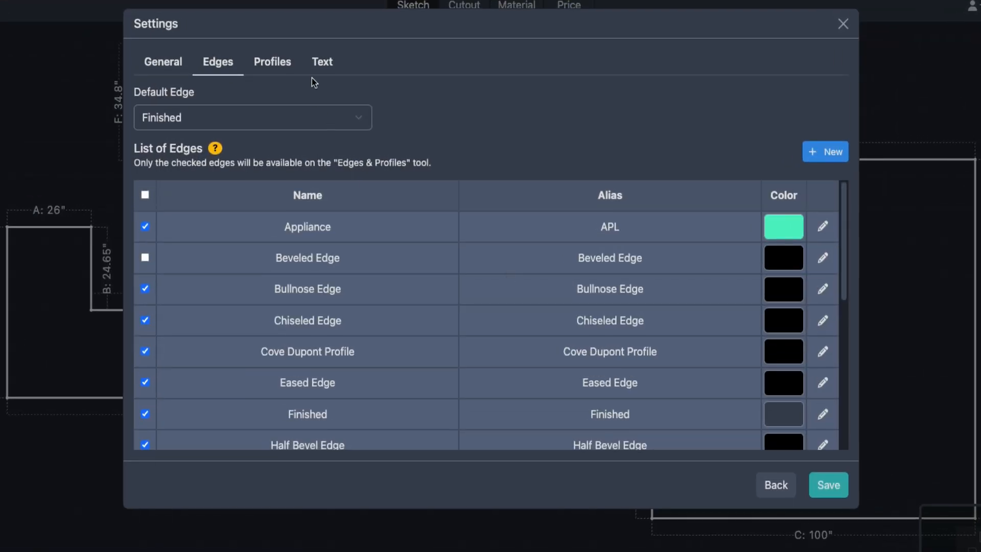
{"action": "left_click", "coordinate": [317, 69]}
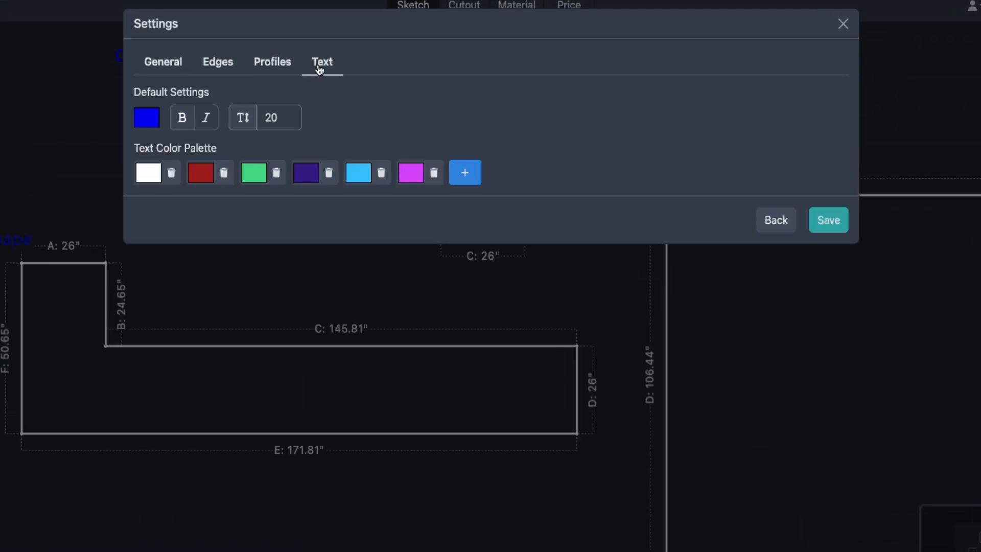
{"action": "left_click", "coordinate": [153, 121]}
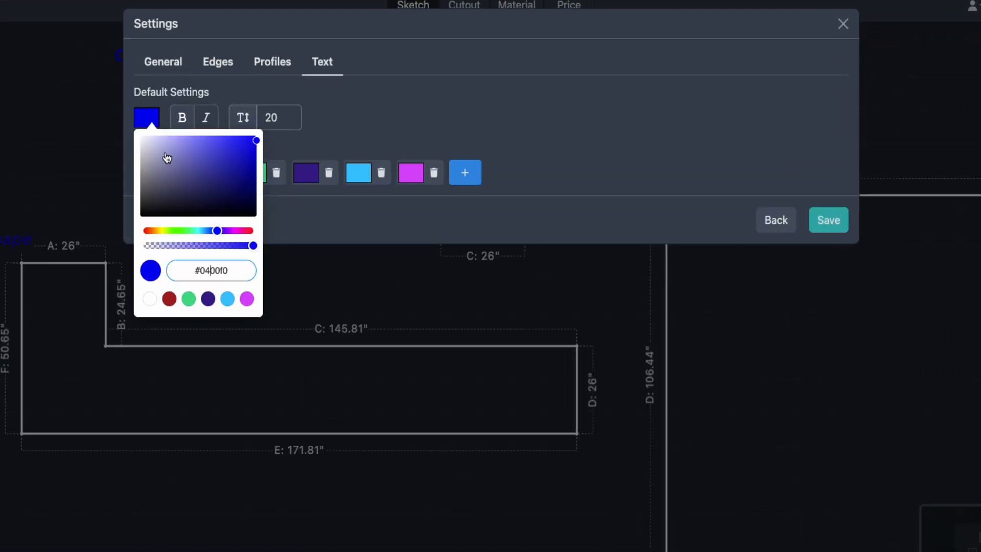
{"action": "left_click", "coordinate": [211, 270]}
{"action": "mouse_move", "coordinate": [221, 230]}
{"action": "left_mouse_down"}
{"action": "mouse_move", "coordinate": [232, 231]}
{"action": "mouse_move", "coordinate": [216, 238]}
{"action": "mouse_move", "coordinate": [237, 238]}
{"action": "left_mouse_up"}
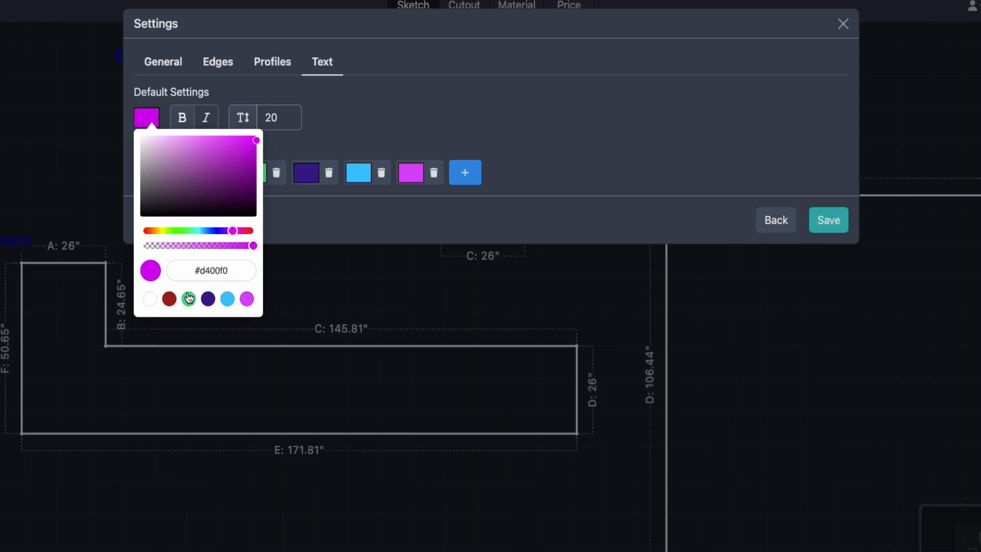
{"action": "left_click", "coordinate": [217, 231]}
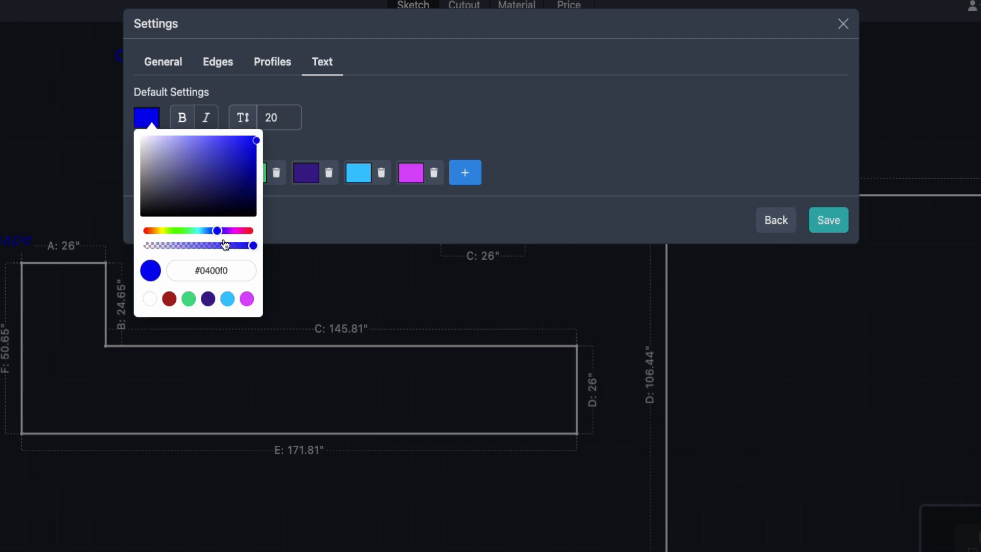
{"action": "left_click", "coordinate": [327, 145]}
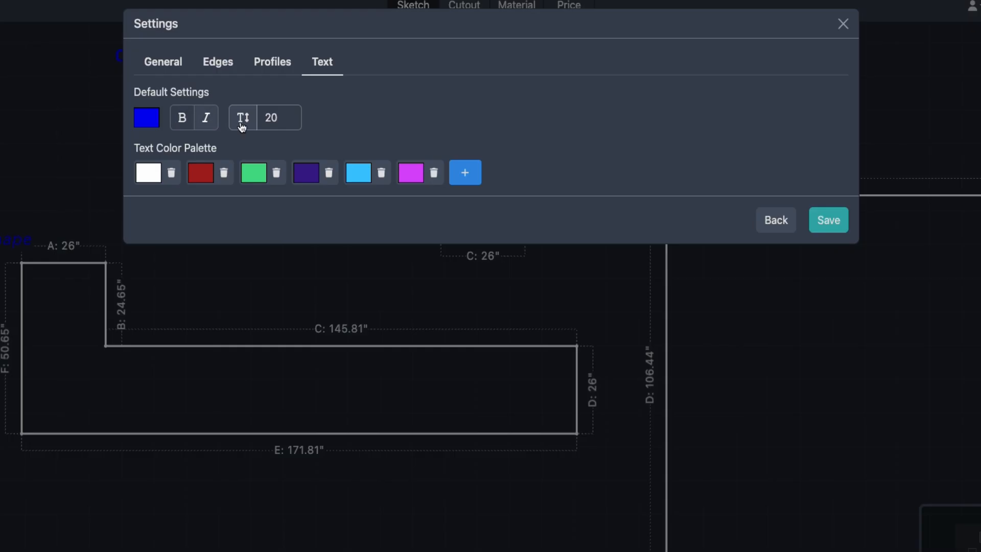
- Keep the default text size at 20 and save the text settings
{"action": "mouse_move", "coordinate": [287, 126]}
{"action": "left_click", "coordinate": [271, 118]}
{"action": "left_click", "coordinate": [346, 125]}
{"action": "left_click", "coordinate": [158, 127]}
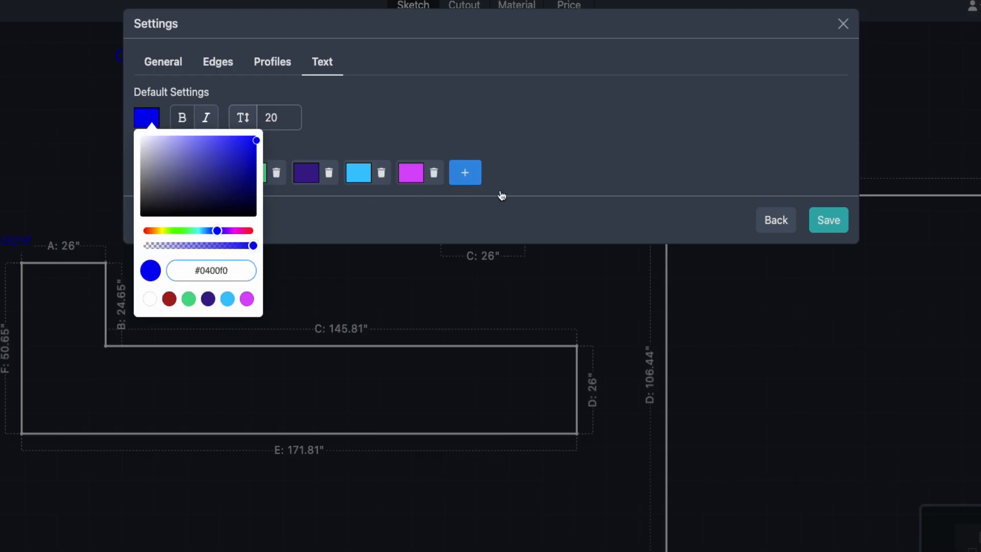
{"action": "left_click", "coordinate": [558, 139]}
{"action": "left_click", "coordinate": [828, 220]}
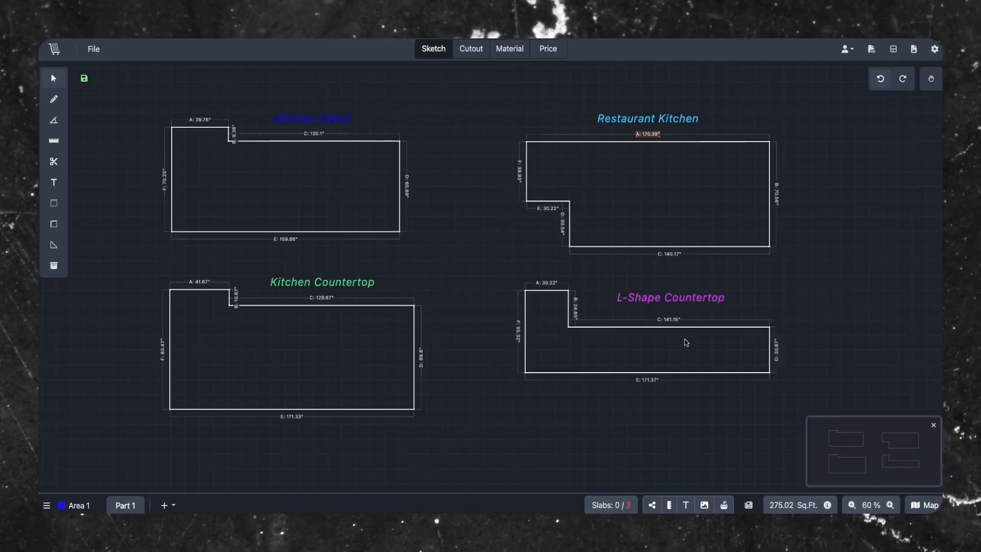